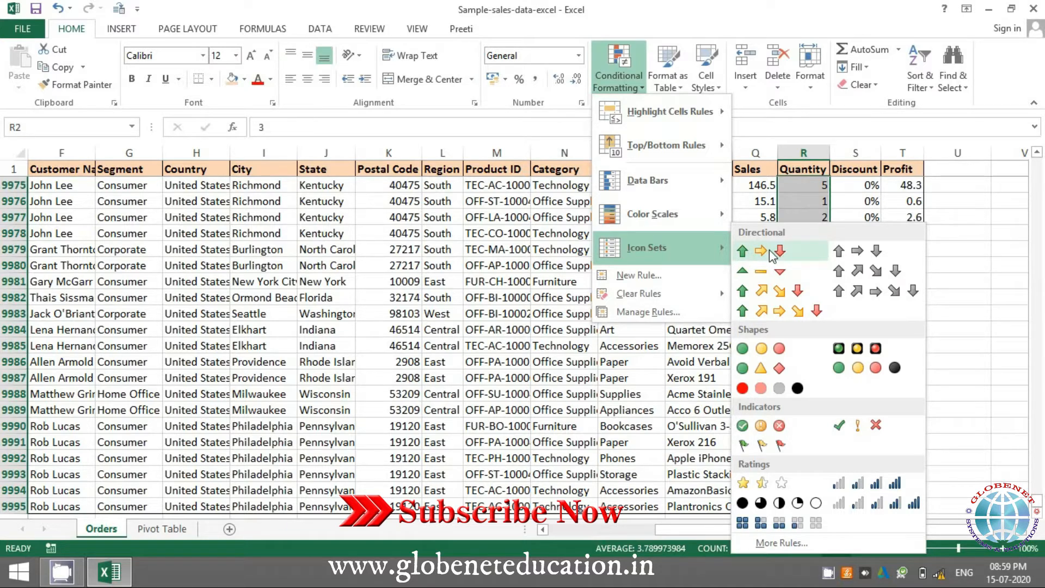
# - Apply the coloured directional three-arrow icon set to the Quantity values and open its formatting rule for editing
pyautogui.click(770, 251)
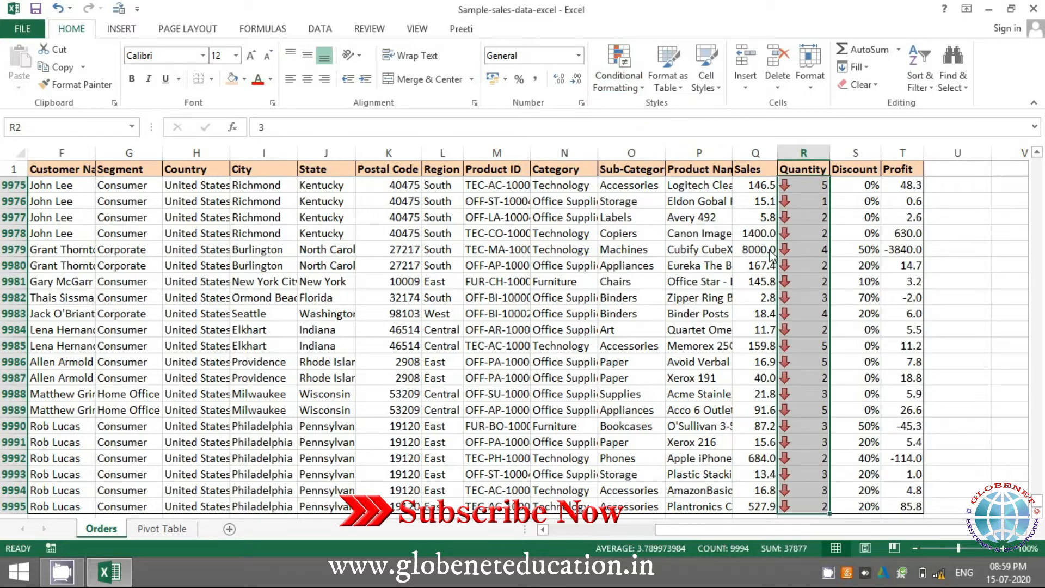
pyautogui.click(623, 66)
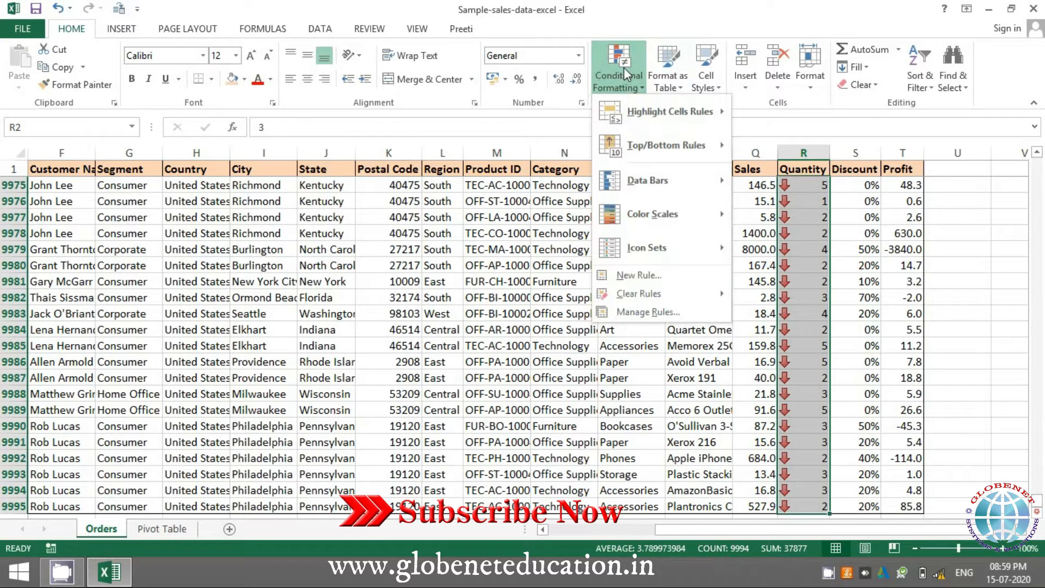
pyautogui.click(675, 312)
pyautogui.doubleClick(479, 265)
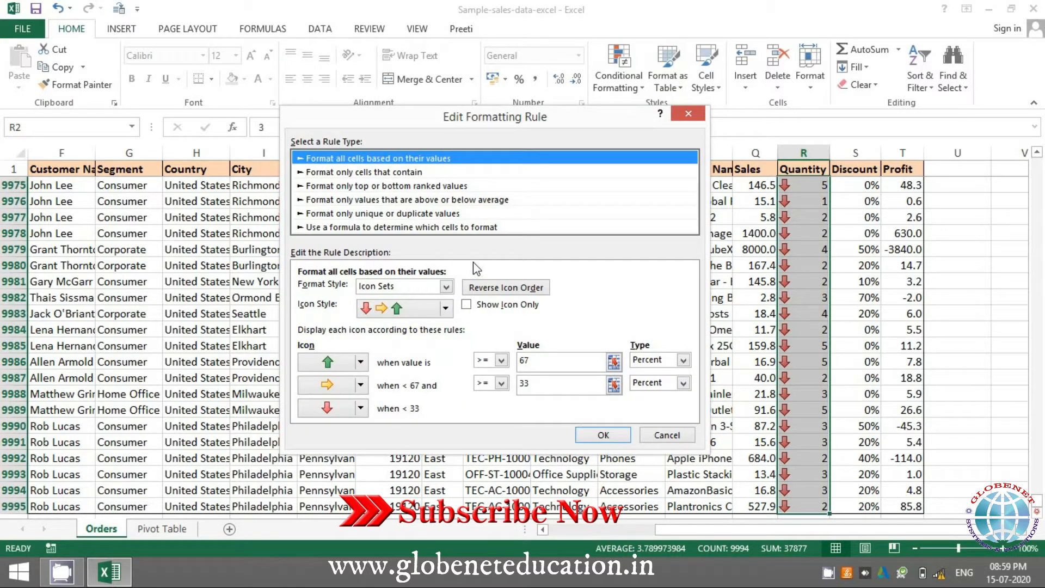
pyautogui.click(660, 361)
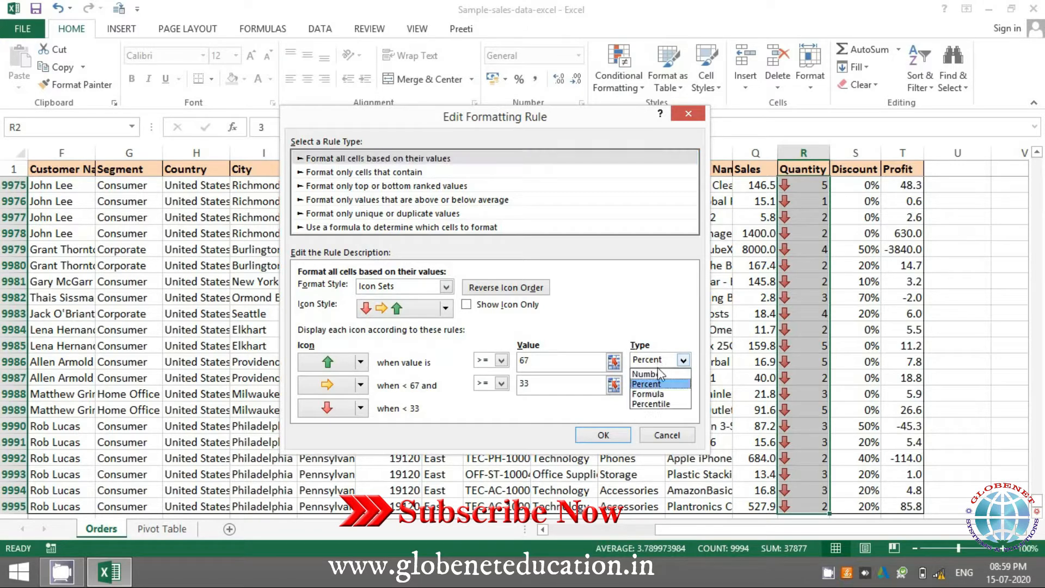
pyautogui.click(656, 375)
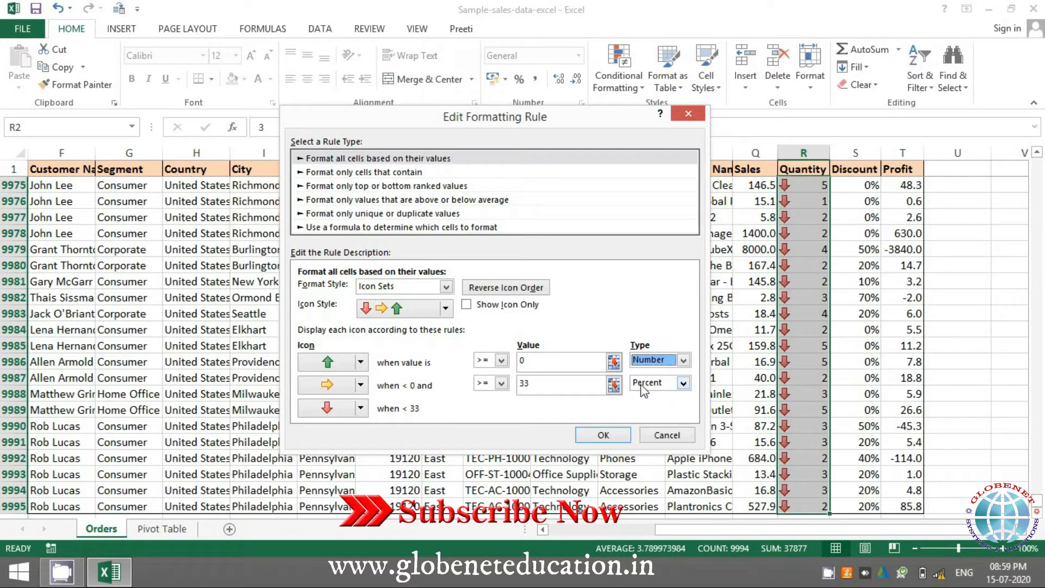
pyautogui.click(650, 431)
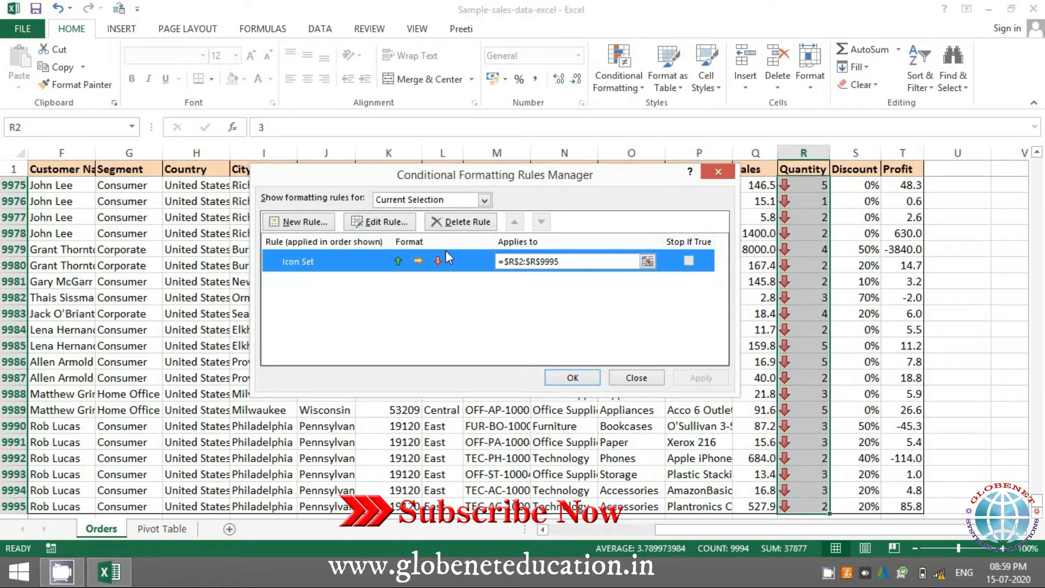
# - Review the icon set rule's thresholds for the Quantity values and close the rules manager
pyautogui.doubleClick(436, 261)
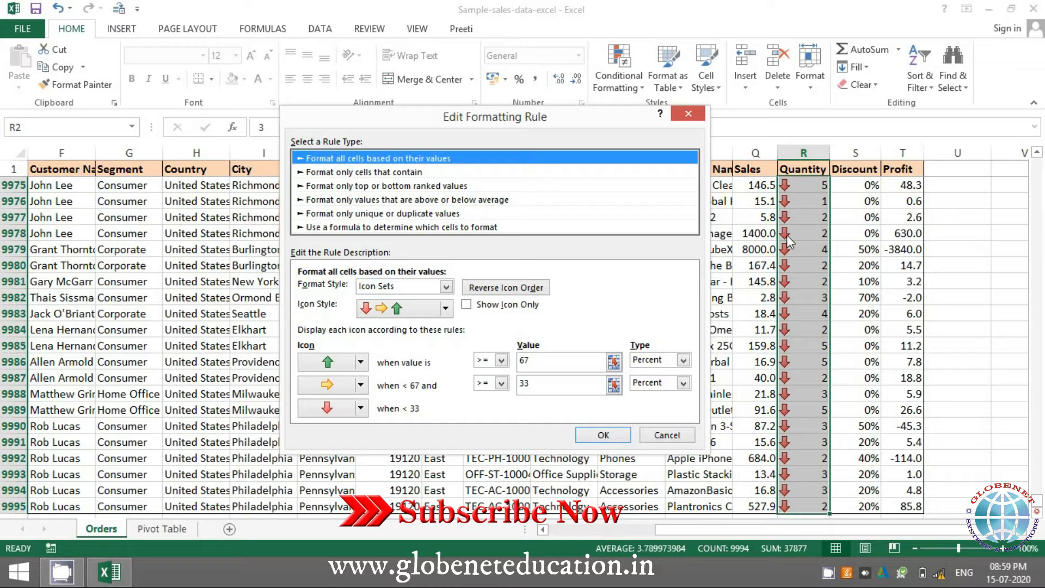
pyautogui.press('Return')
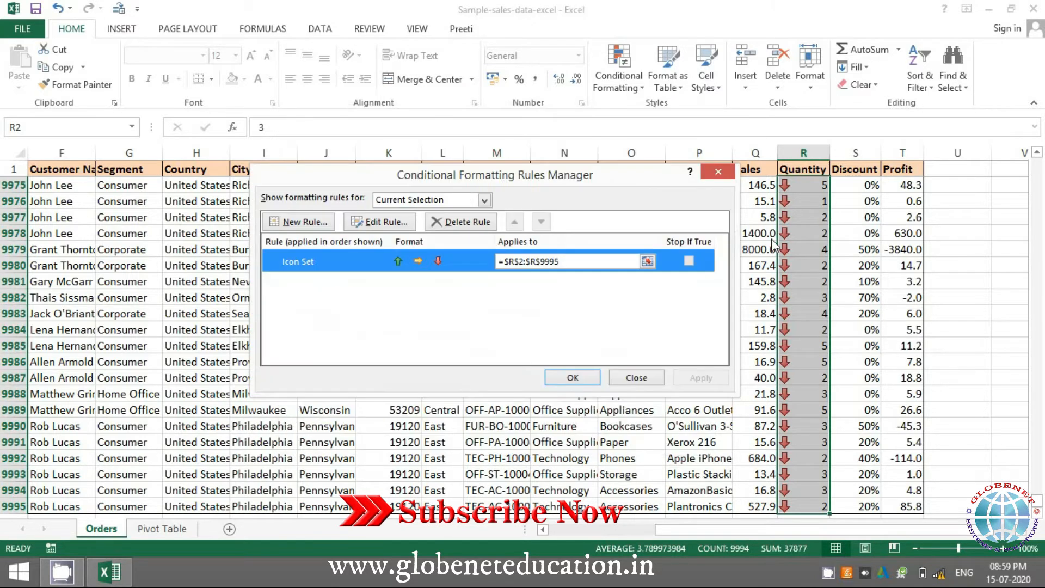
pyautogui.press('Return')
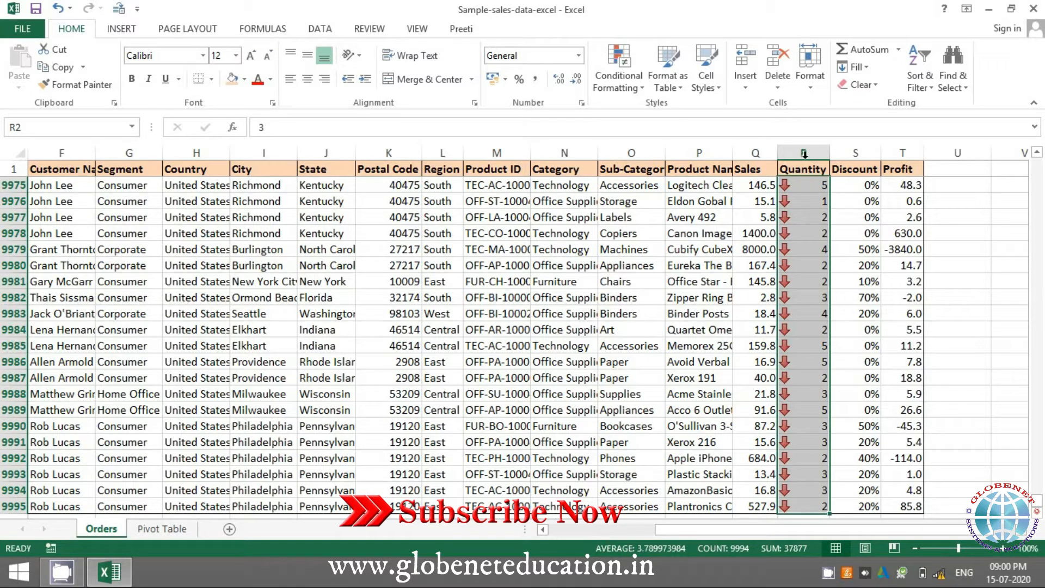
# - Return to the start of the data and select the entire Quantity column
pyautogui.click(804, 152)
pyautogui.hotkey('ctrl', 'c')
pyautogui.press('Escape')
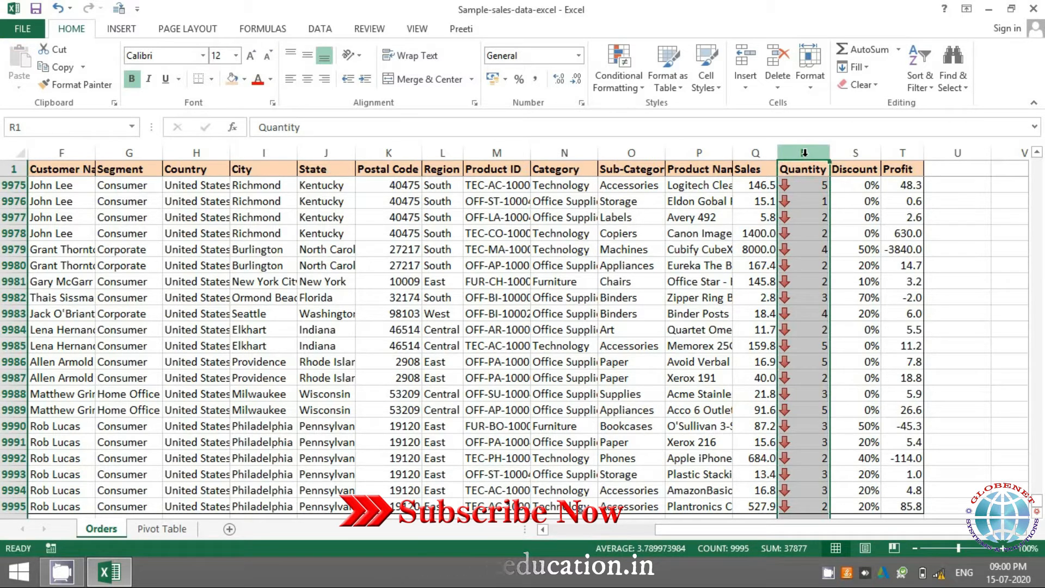
pyautogui.hotkey('ctrl', 'BackSpace')
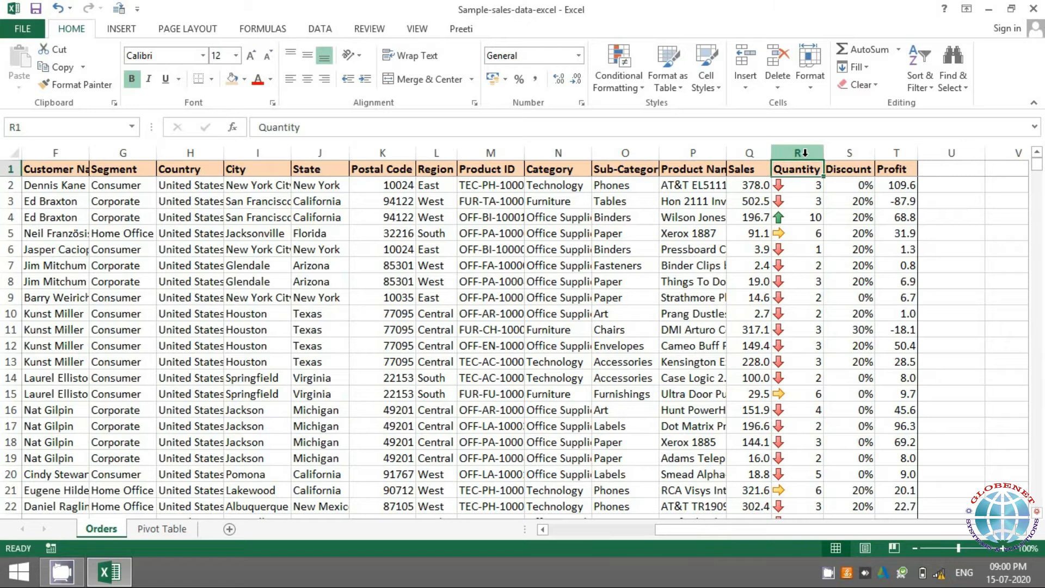
pyautogui.click(804, 153)
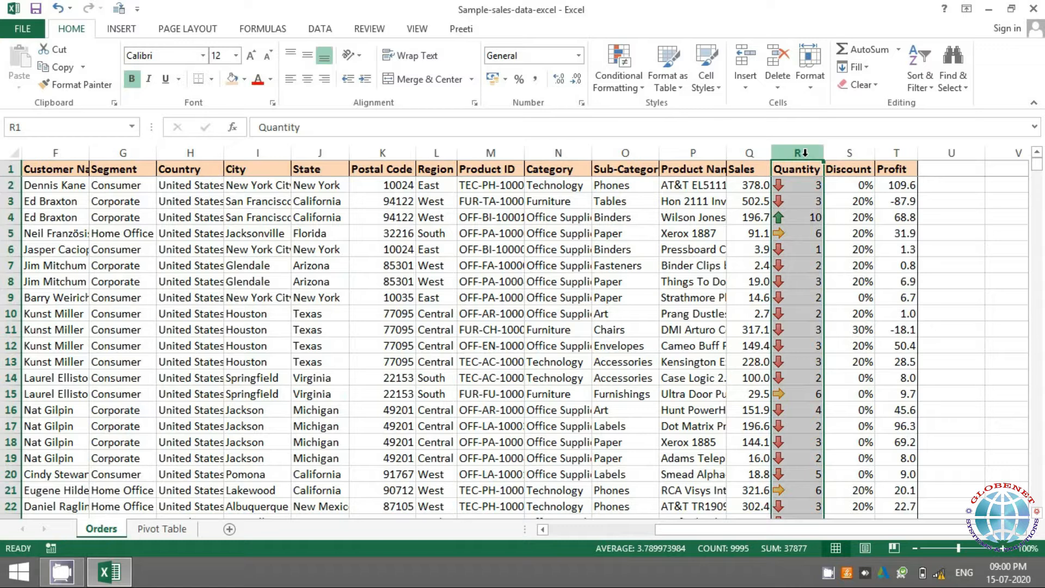
pyautogui.hotkey('ctrl', 'shift', '+')
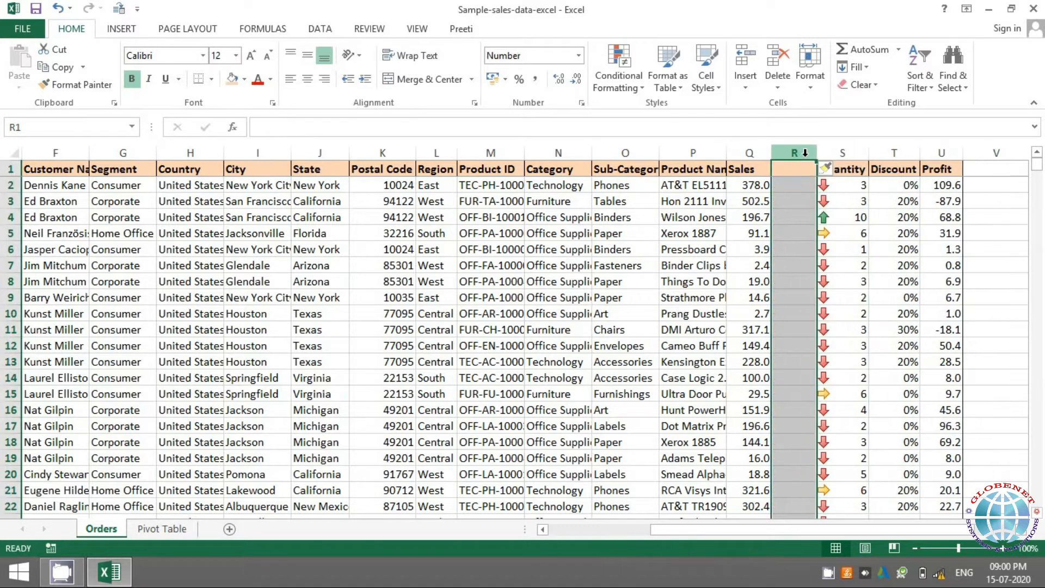
pyautogui.hotkey('ctrl', 'space')
pyautogui.hotkey('ctrl', 'z')
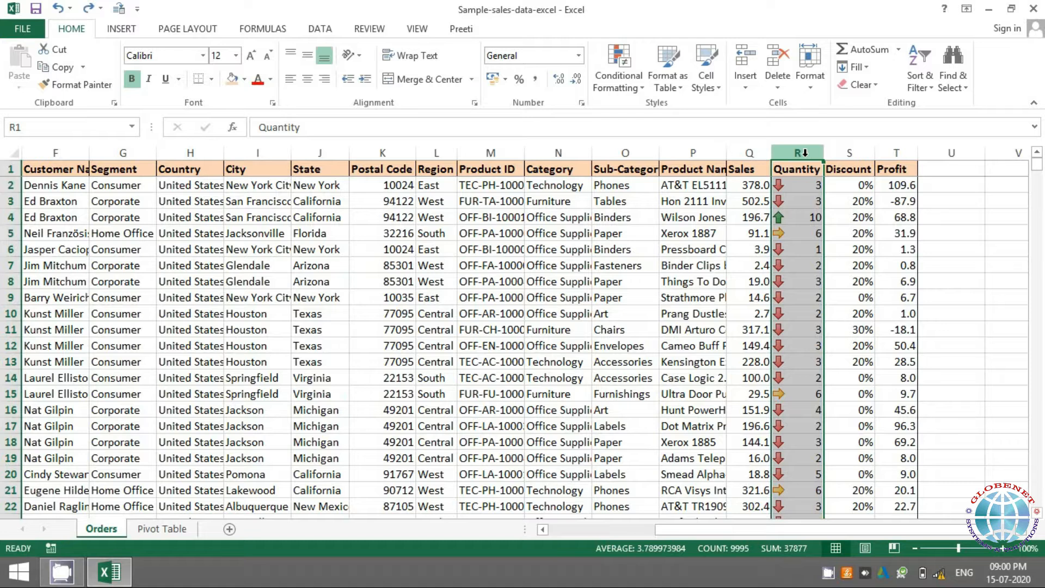
# - Insert a copy of the Quantity column directly before the original and change the copy's header to Icon
pyautogui.hotkey('ctrl', 'c')
pyautogui.hotkey('ctrl', 'shift', '+')
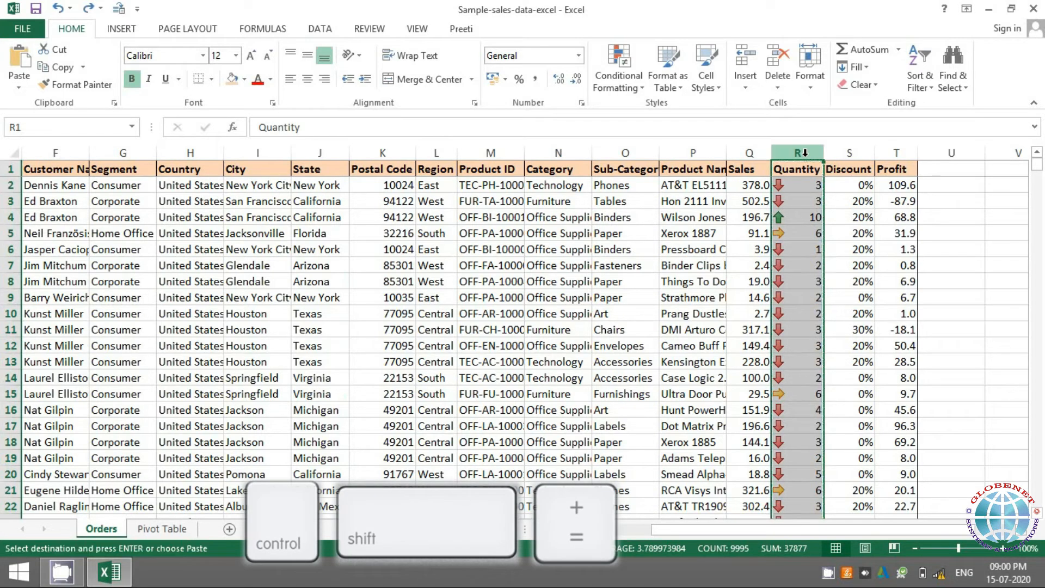
pyautogui.press('Escape')
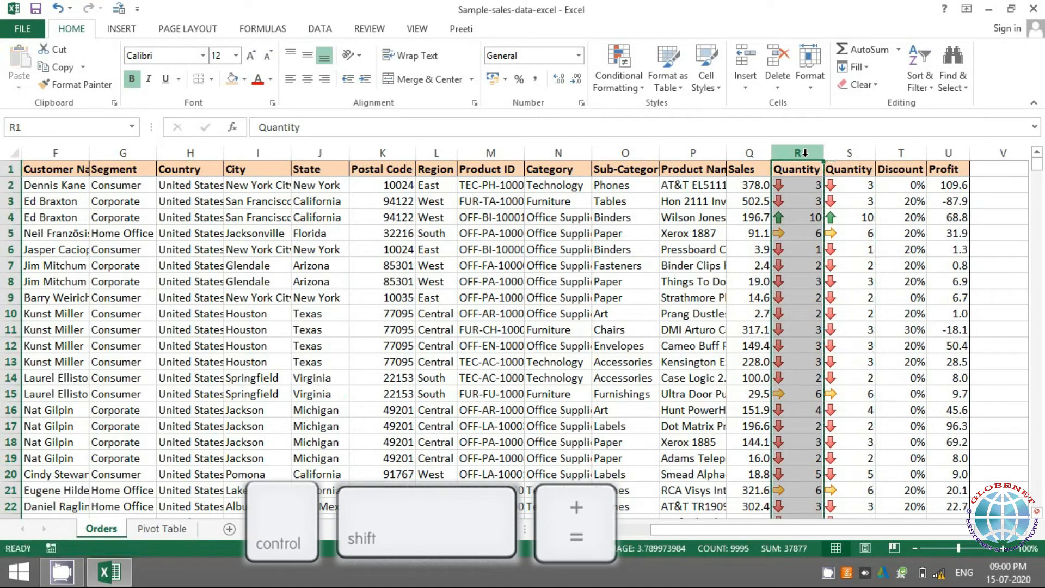
pyautogui.press('Down')
pyautogui.press('Up')
pyautogui.write('Icon')
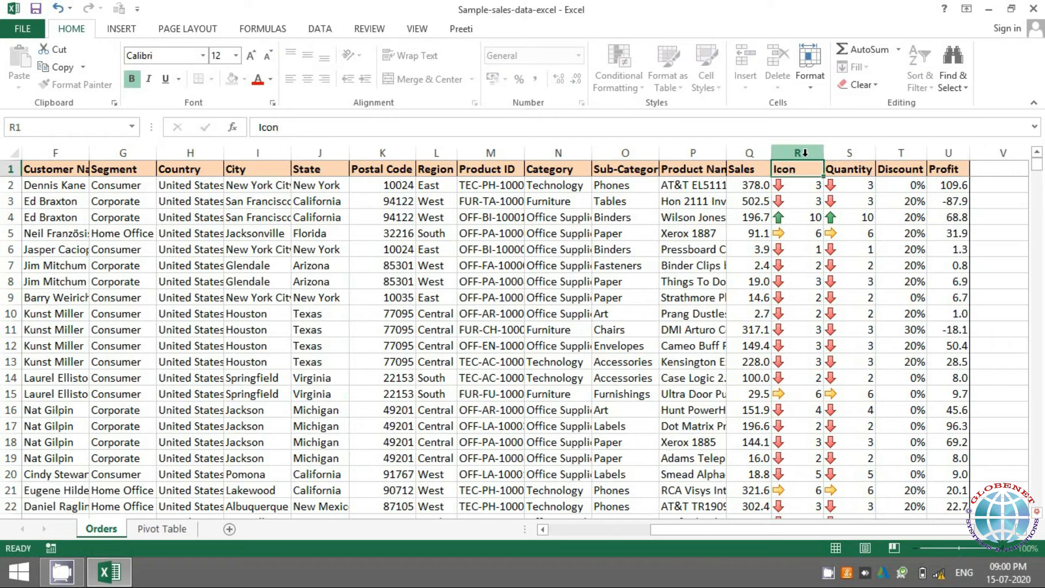
pyautogui.press('Return')
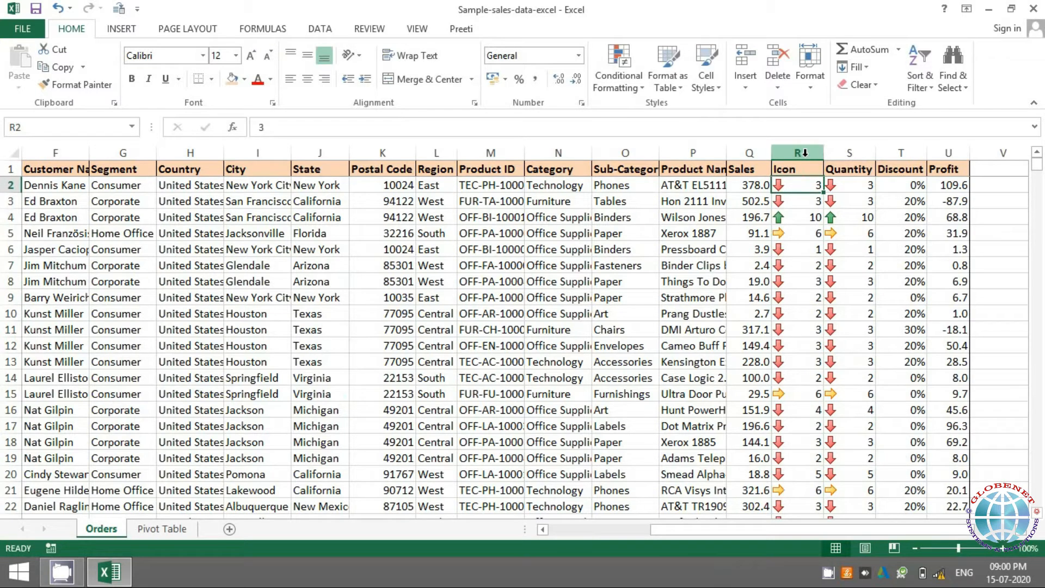
# - Clear the conditional formatting rules from the entire sheet
pyautogui.press('Right')
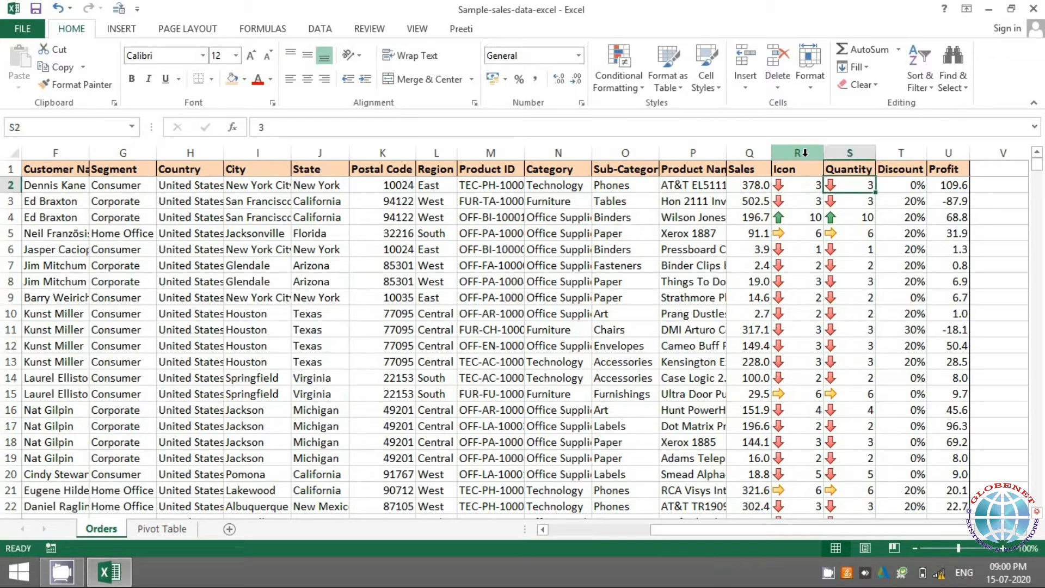
pyautogui.hotkey('ctrl', 'shift', 'Down')
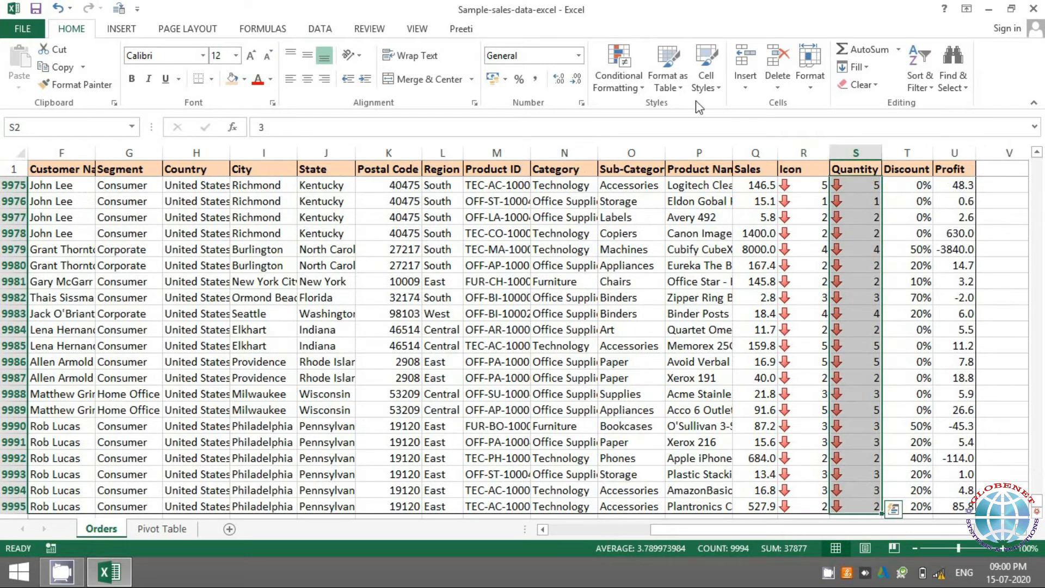
pyautogui.click(628, 88)
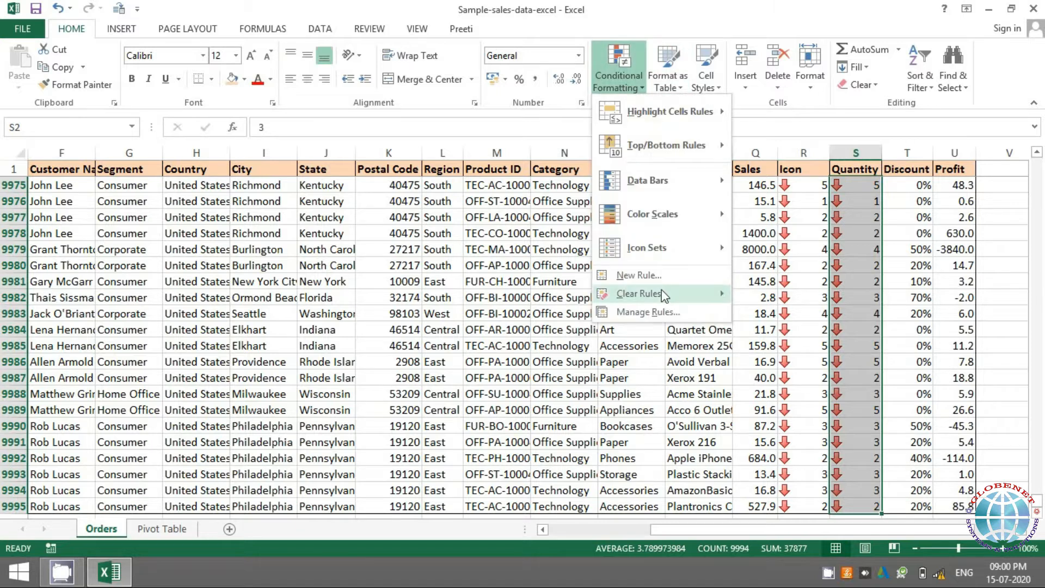
pyautogui.moveTo(661, 292)
pyautogui.click(800, 314)
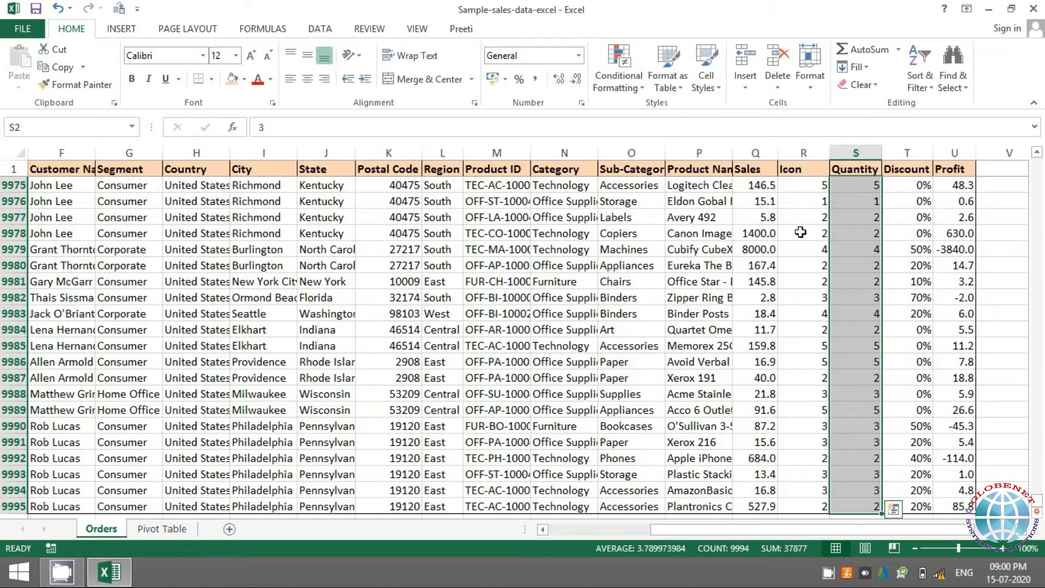
# - Apply the coloured directional three-arrow icon set to all values below the Icon header in column R
pyautogui.click(793, 166)
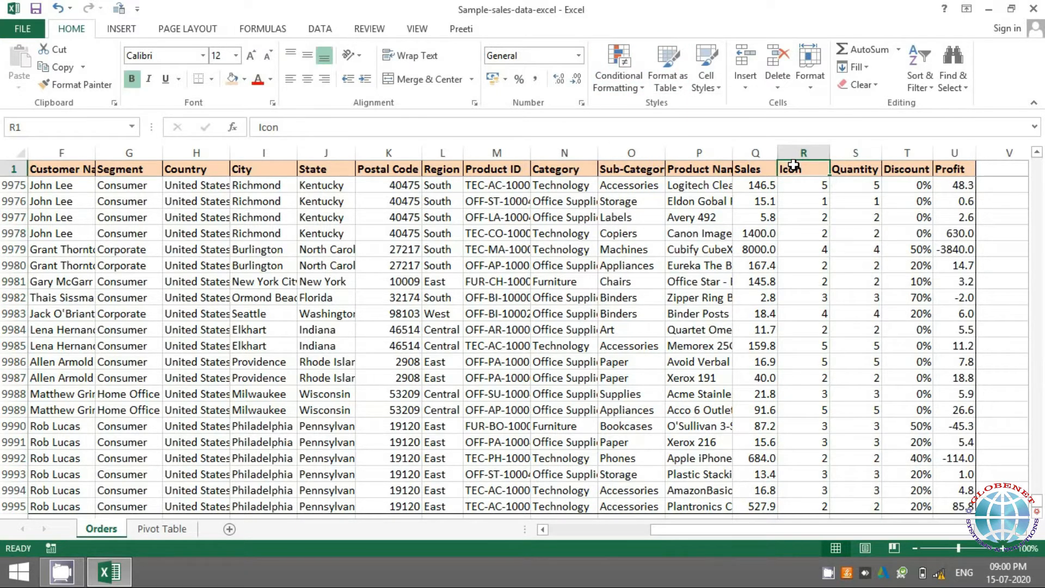
pyautogui.press('Down')
pyautogui.hotkey('ctrl', 'shift', 'Down')
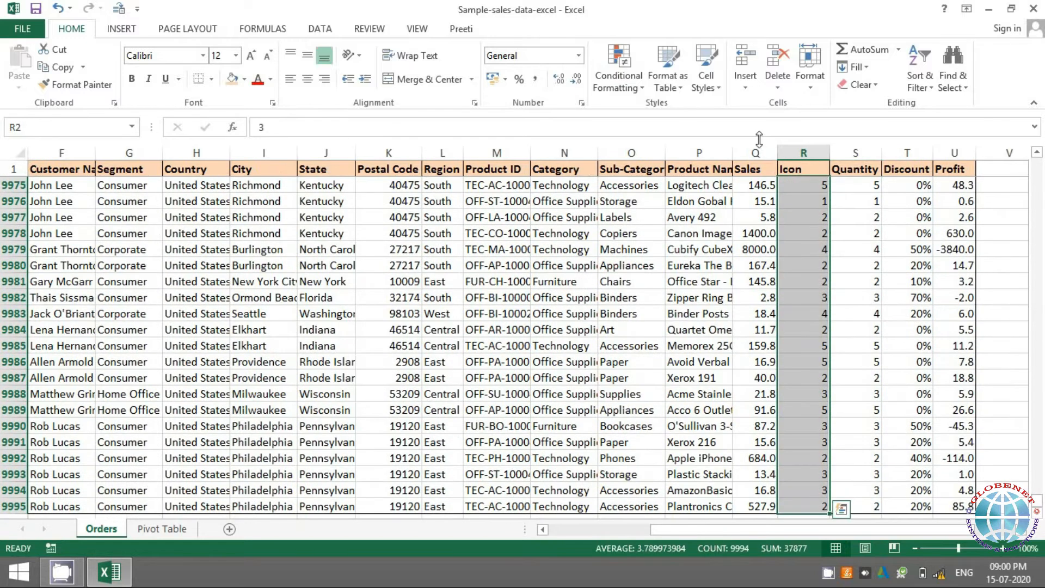
pyautogui.click(619, 79)
pyautogui.moveTo(665, 246)
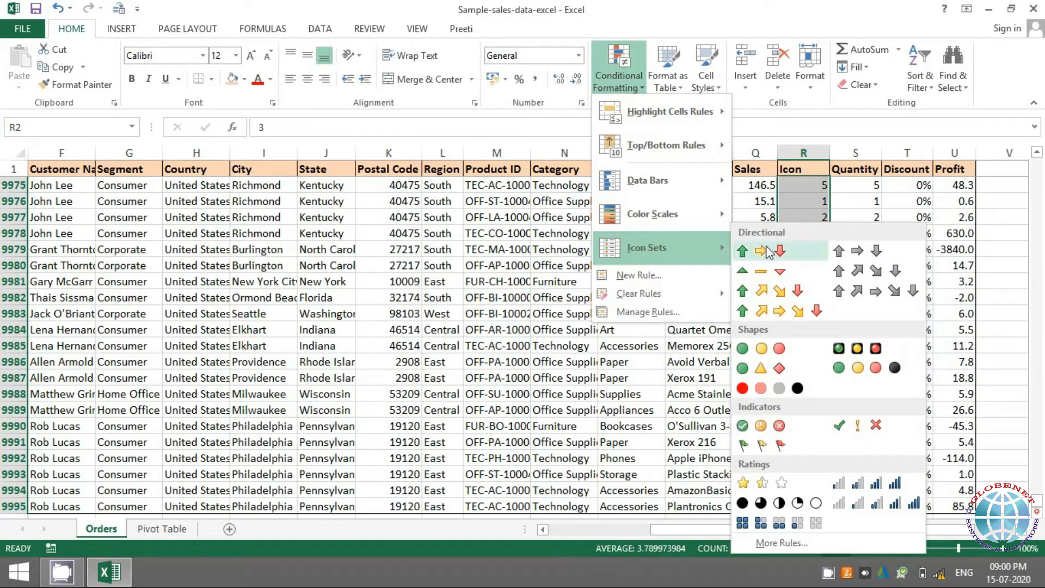
pyautogui.click(769, 251)
# - Edit the icon set rule for R2:R9995 to show only the icons without the numbers
pyautogui.click(805, 233)
pyautogui.hotkey('ctrl', 'Up')
pyautogui.press('Down')
pyautogui.hotkey('ctrl', 'shift', 'Down')
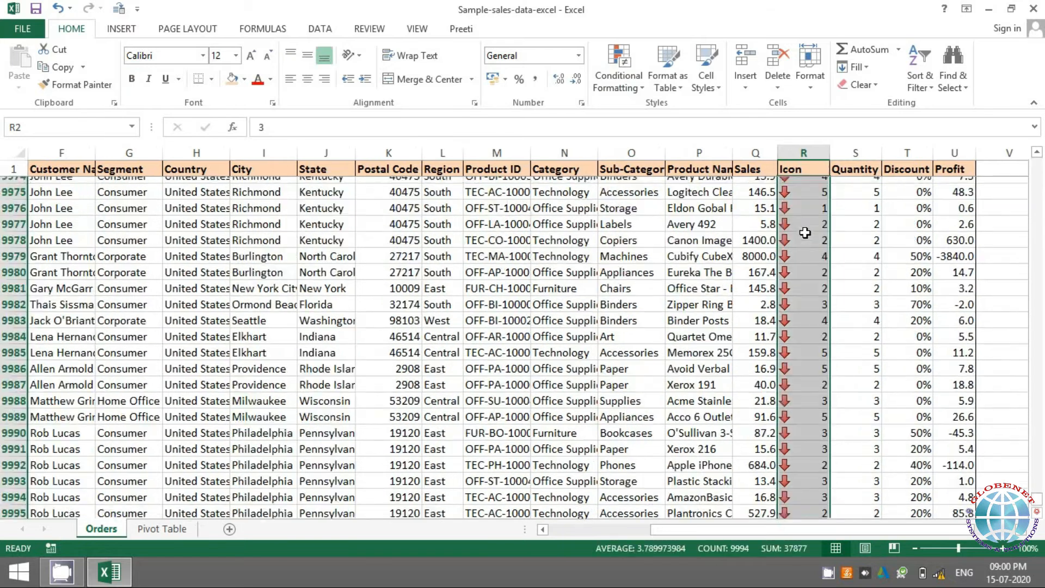
pyautogui.click(609, 73)
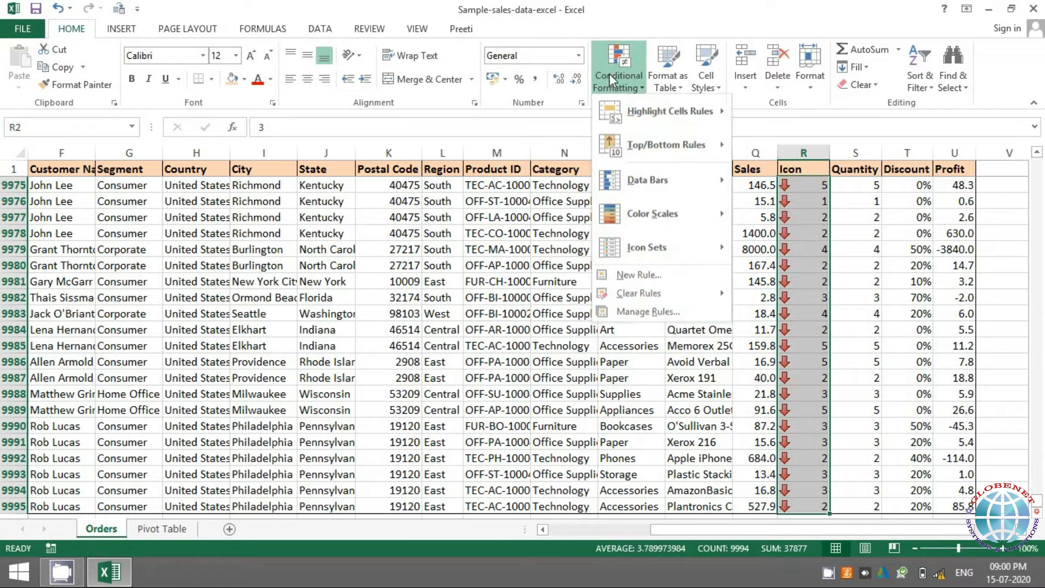
pyautogui.click(649, 313)
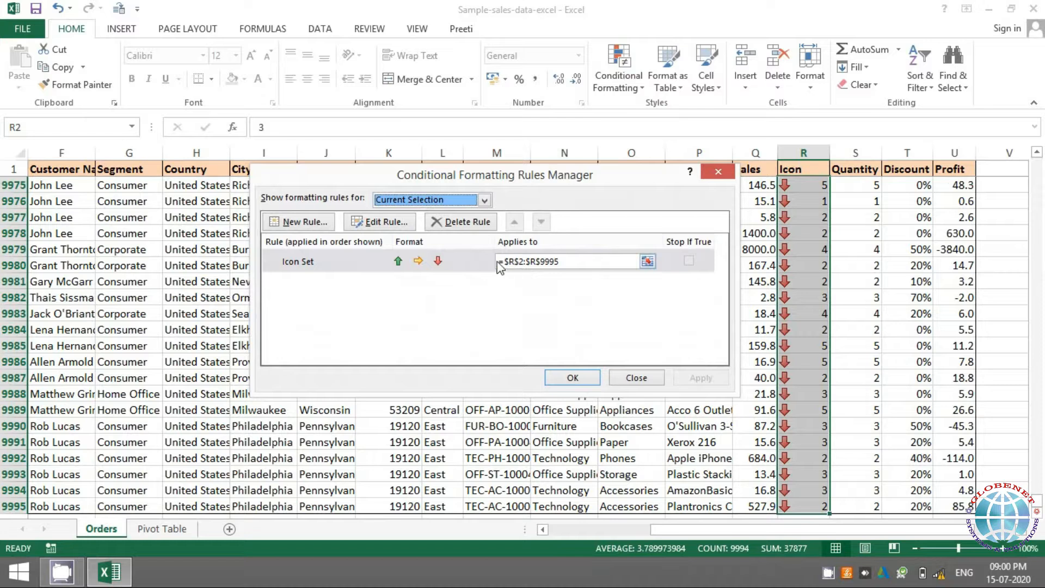
pyautogui.doubleClick(500, 267)
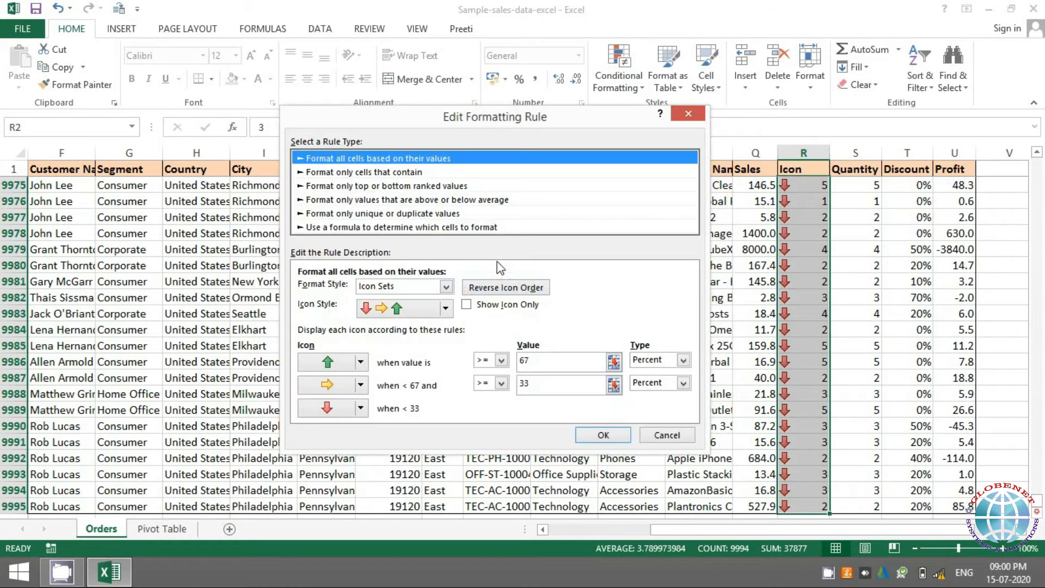
pyautogui.click(467, 304)
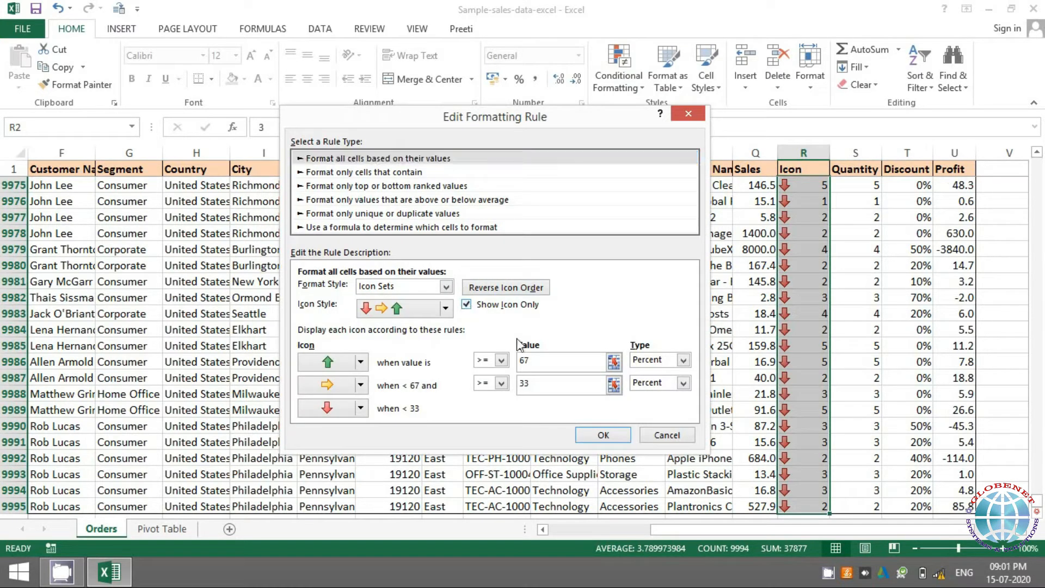
pyautogui.click(601, 435)
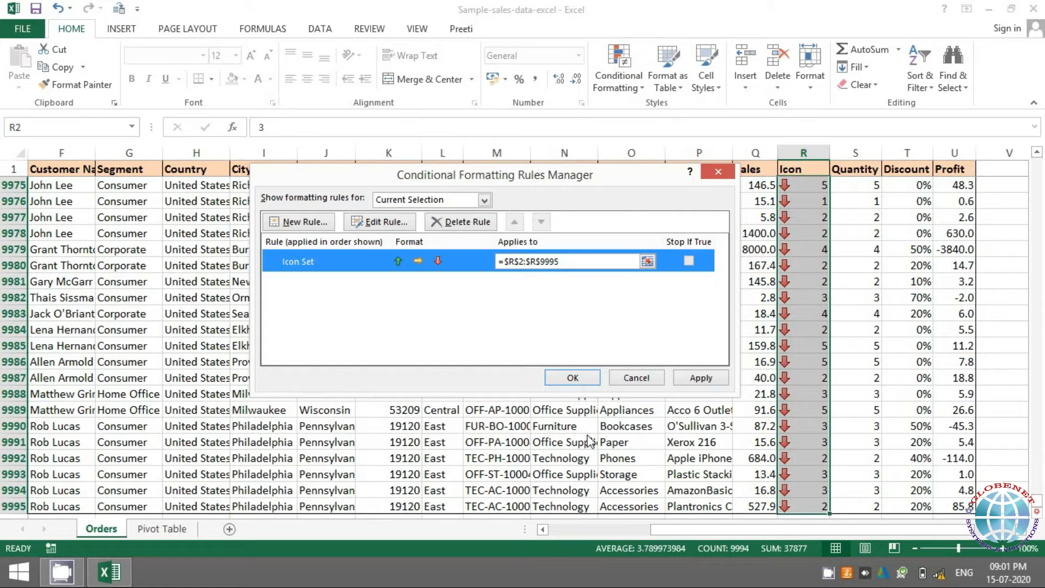
pyautogui.click(574, 377)
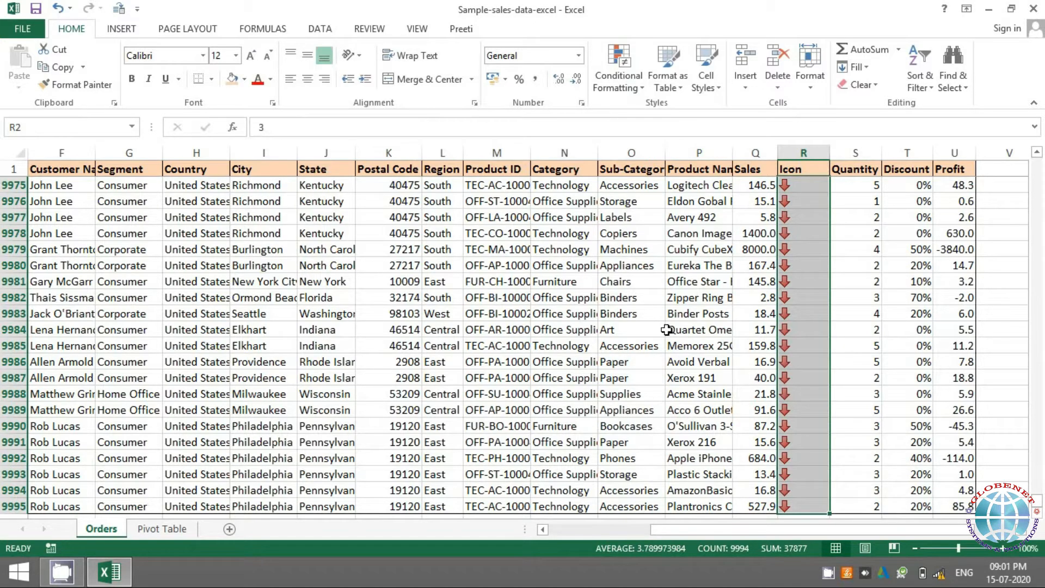
# - Autofit the Icon column's width and return to its first data cell, R2
pyautogui.doubleClick(825, 157)
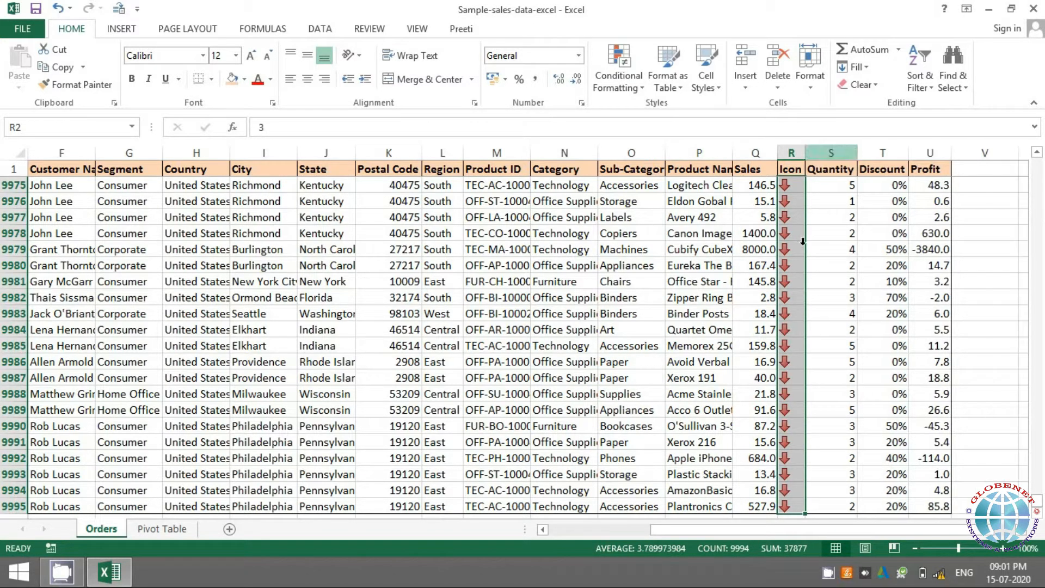
pyautogui.press('Down')
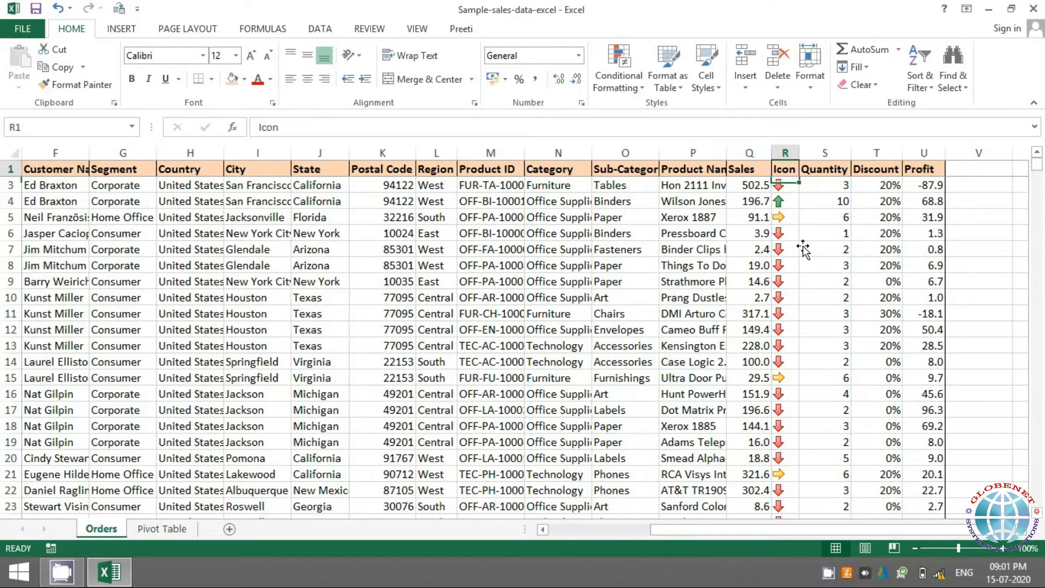
pyautogui.press('Up')
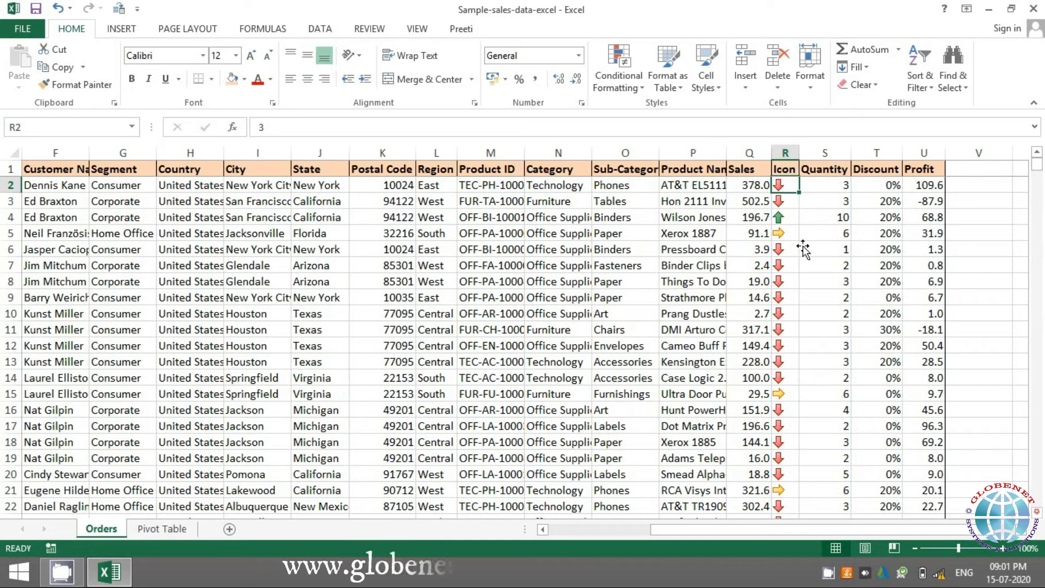
# - Clear the conditional formatting rules from the entire sheet, including the Icon column's arrow set
pyautogui.hotkey('ctrl', 'b')
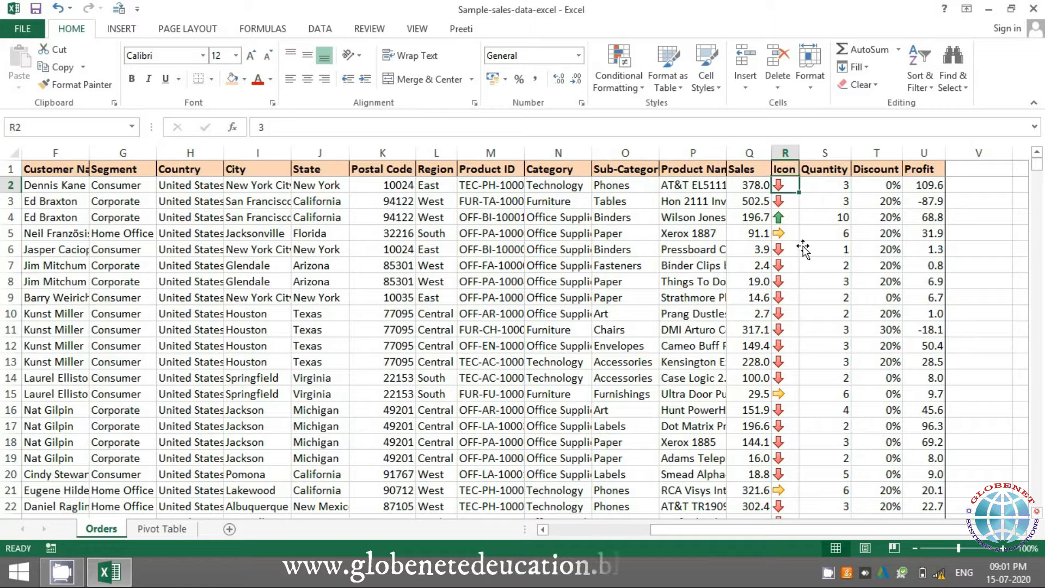
pyautogui.press('Down')
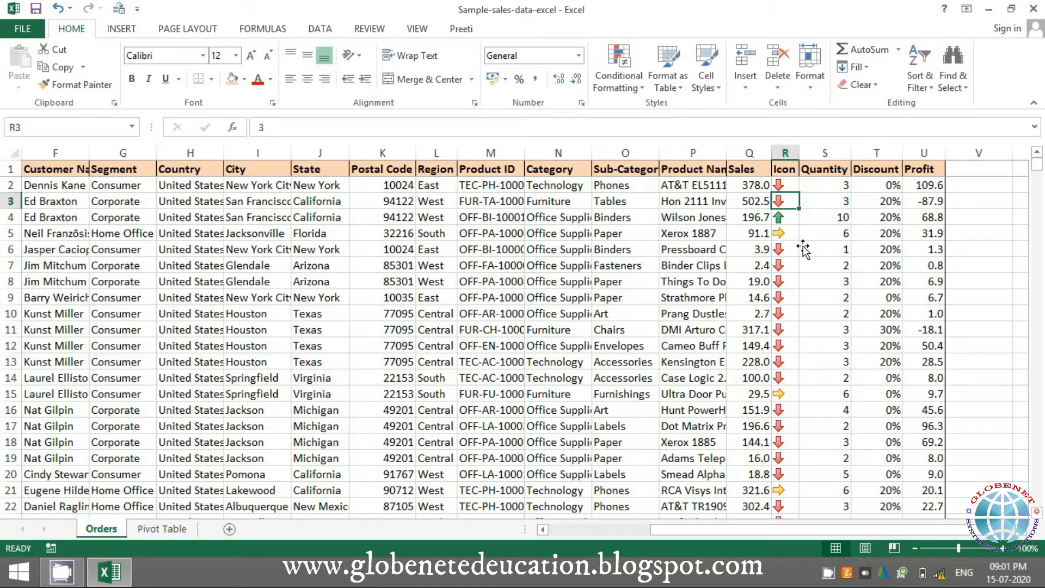
pyautogui.click(640, 86)
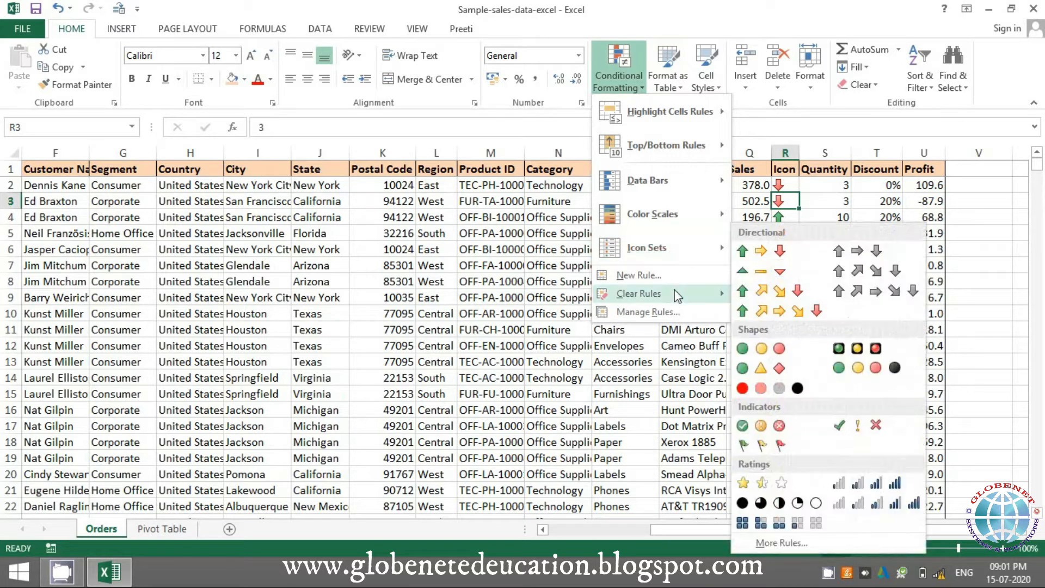
pyautogui.moveTo(716, 304)
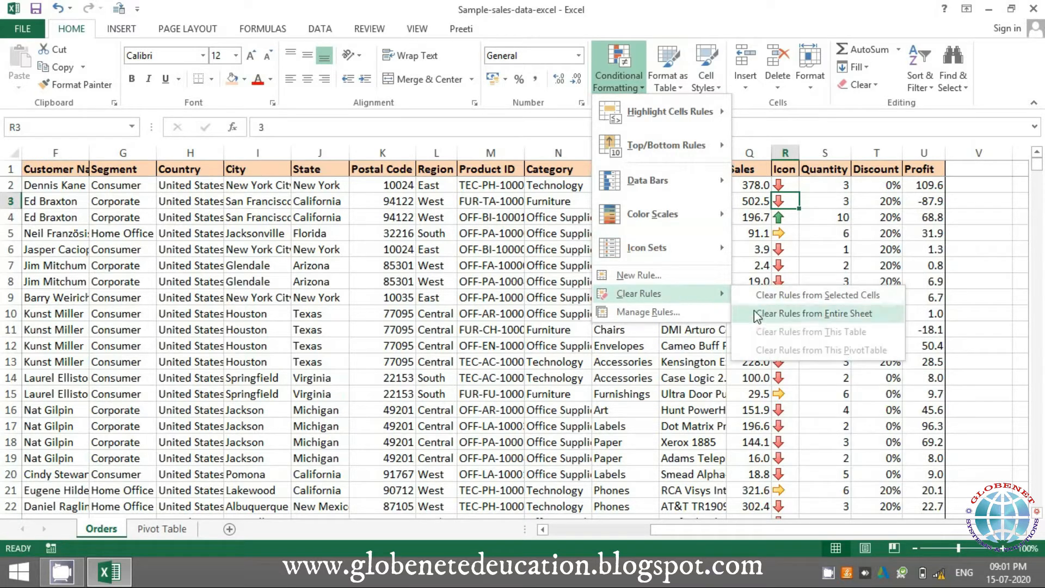
pyautogui.click(790, 313)
pyautogui.click(748, 215)
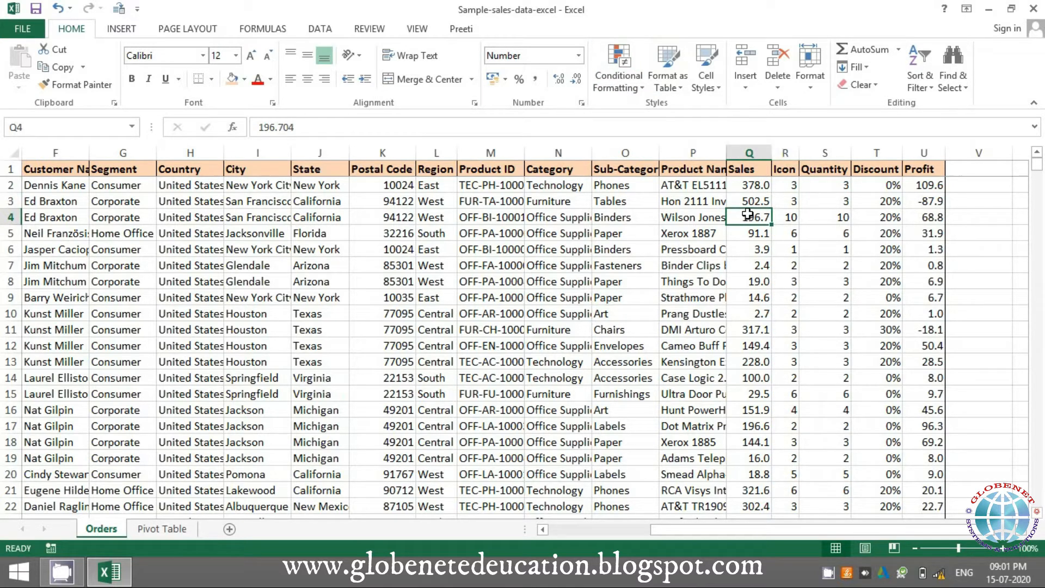
pyautogui.press('Up')
pyautogui.press('Up')
pyautogui.press('Up')
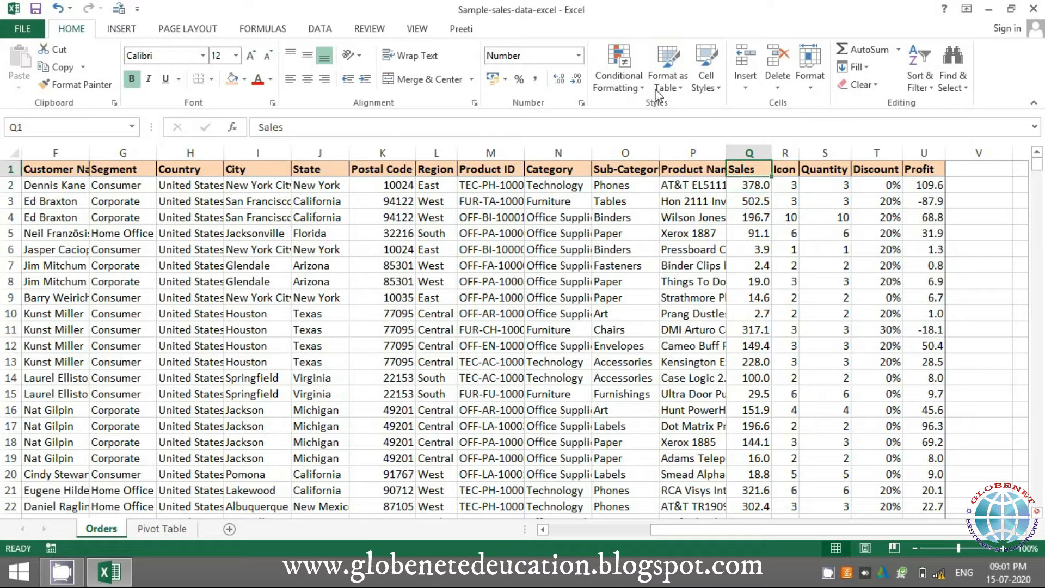
pyautogui.click(622, 84)
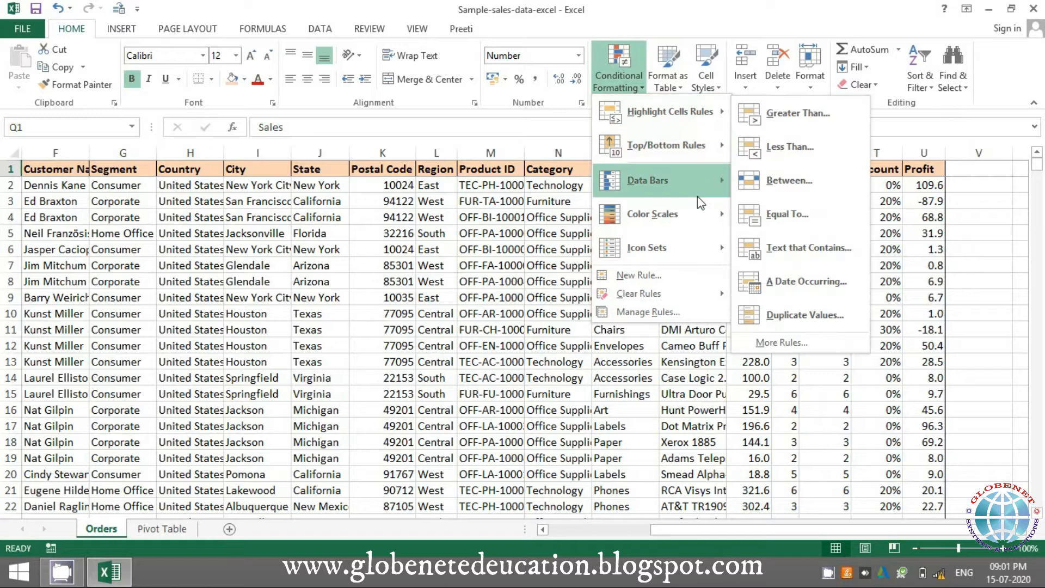
pyautogui.moveTo(697, 240)
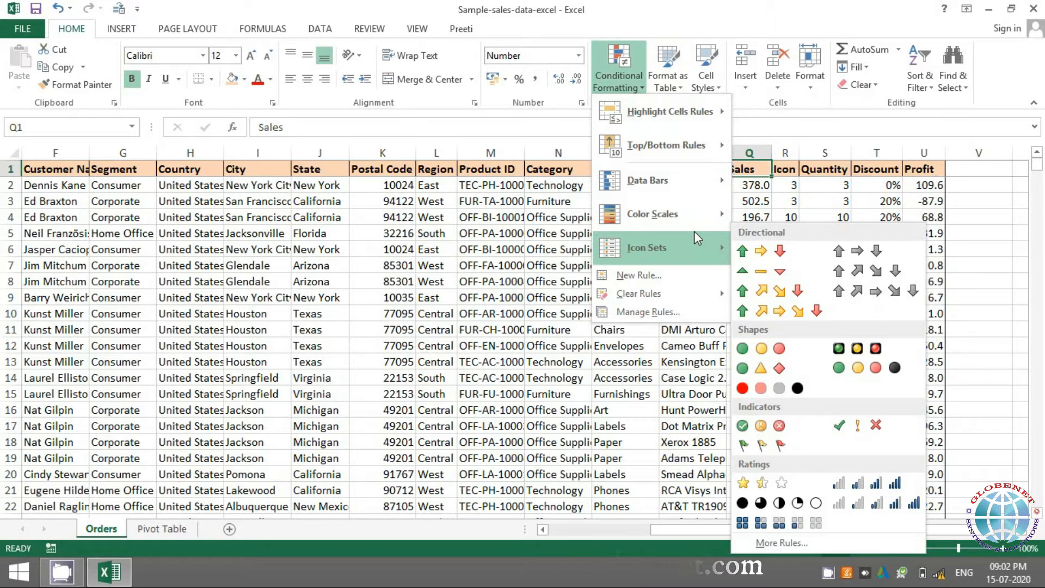
pyautogui.click(745, 186)
pyautogui.click(744, 187)
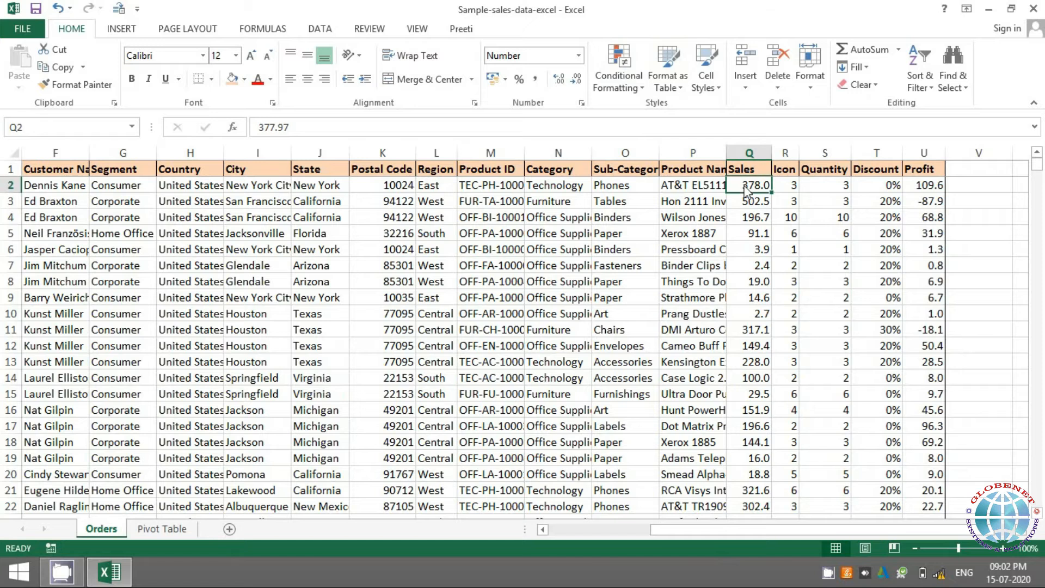
# - Select all data rows below the headers, from A2 through the last Profit value in U9995
pyautogui.hotkey('ctrl', 'Home')
pyautogui.press('Down')
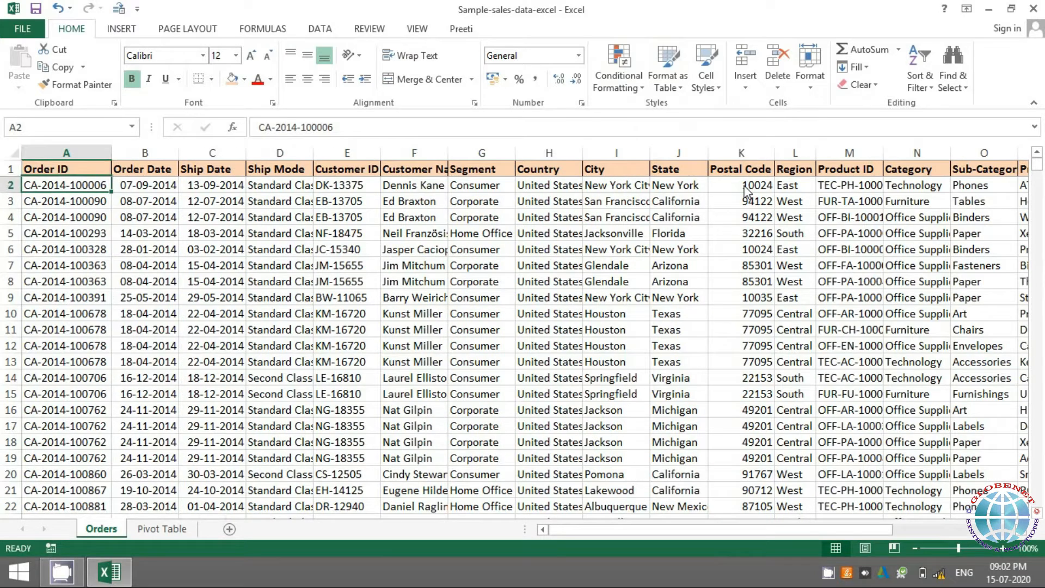
pyautogui.press('Up')
pyautogui.press('Down')
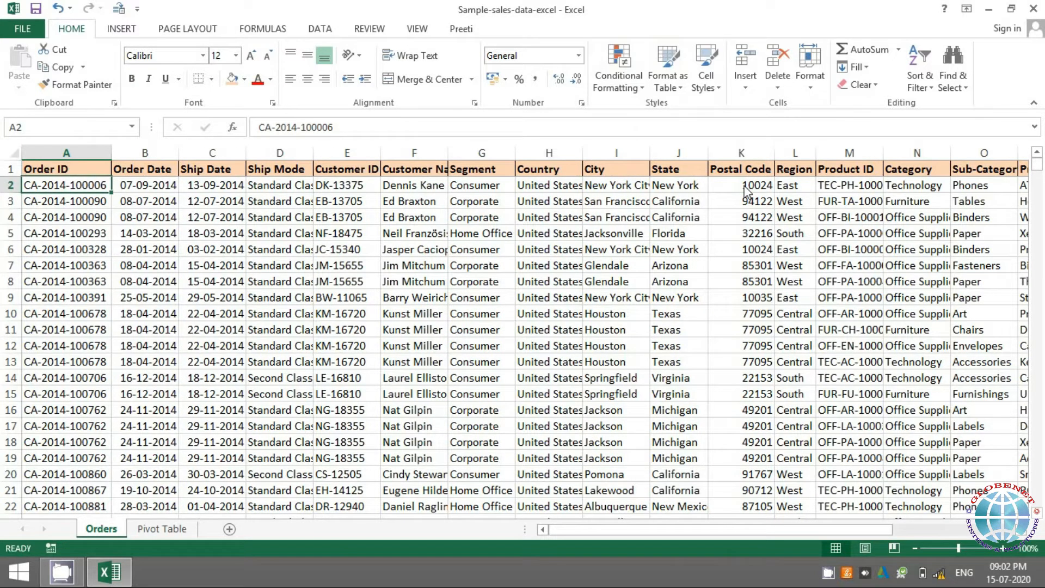
pyautogui.hotkey('ctrl', 'shift', 'Right')
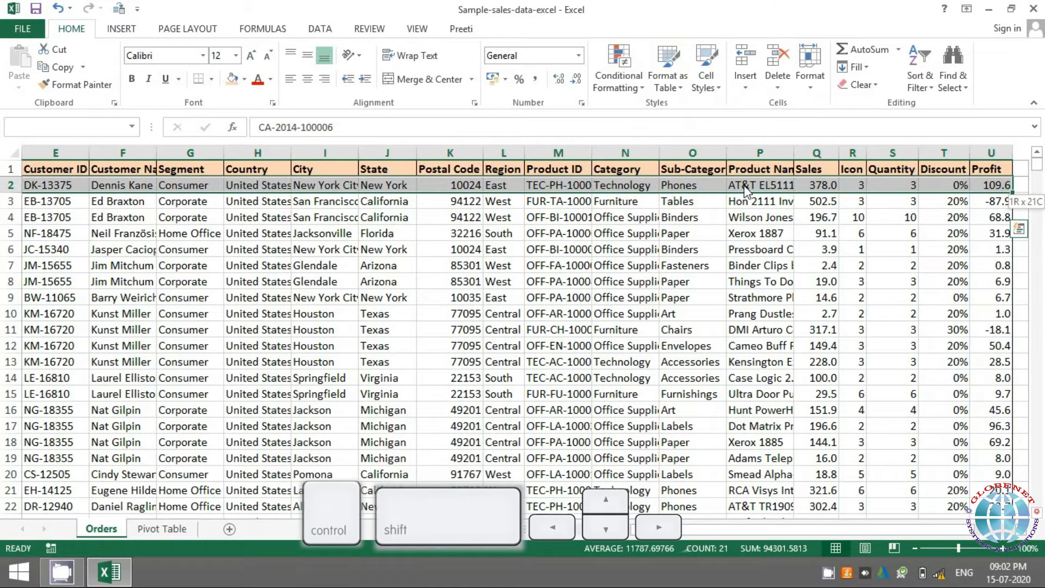
pyautogui.hotkey('ctrl', 'shift', 'Down')
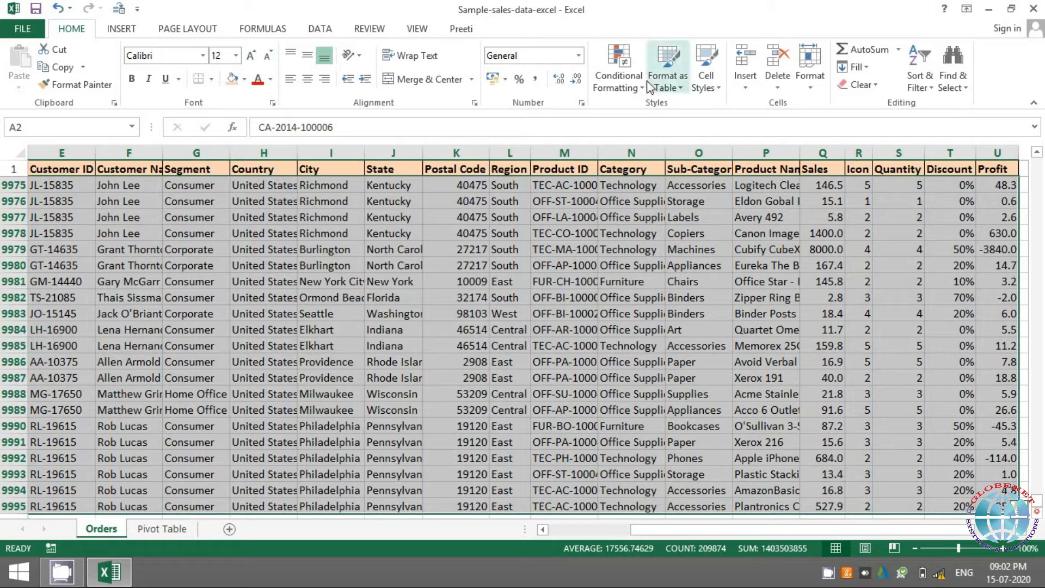
# - Create a formula-based conditional formatting rule for the selected data with the condition =$N9975="Technology"
pyautogui.click(625, 86)
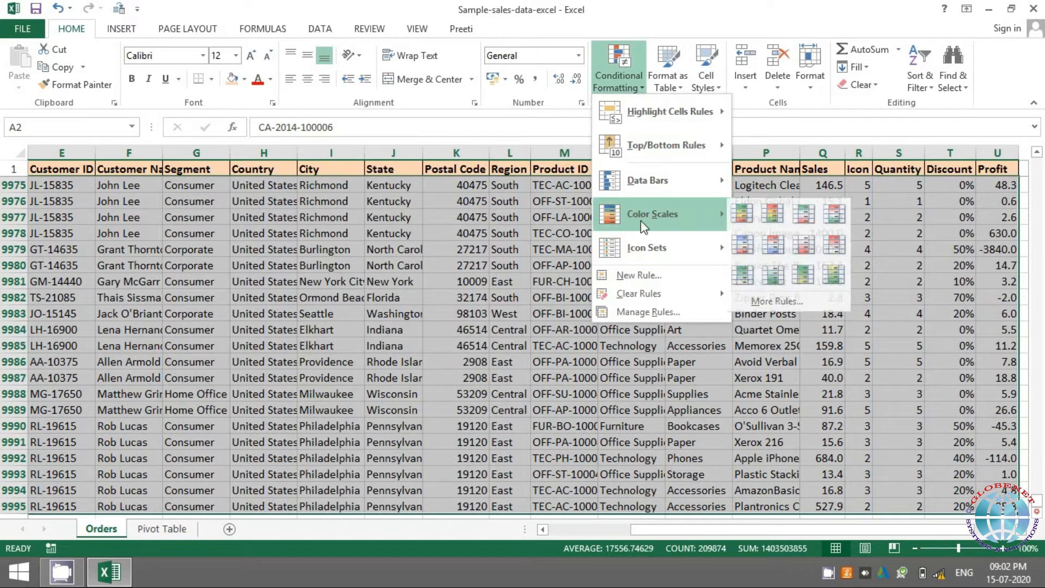
pyautogui.moveTo(639, 259)
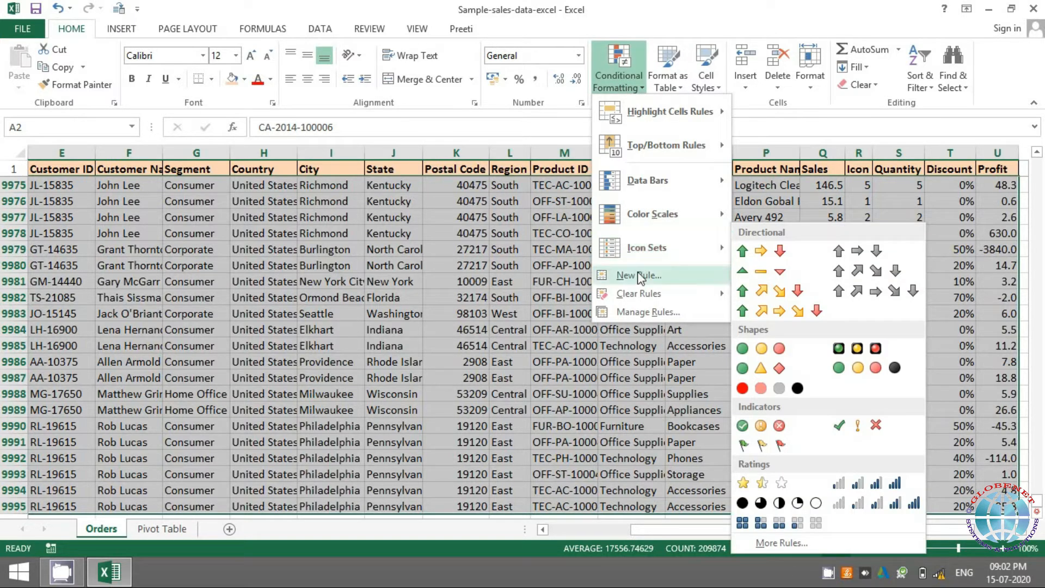
pyautogui.click(640, 276)
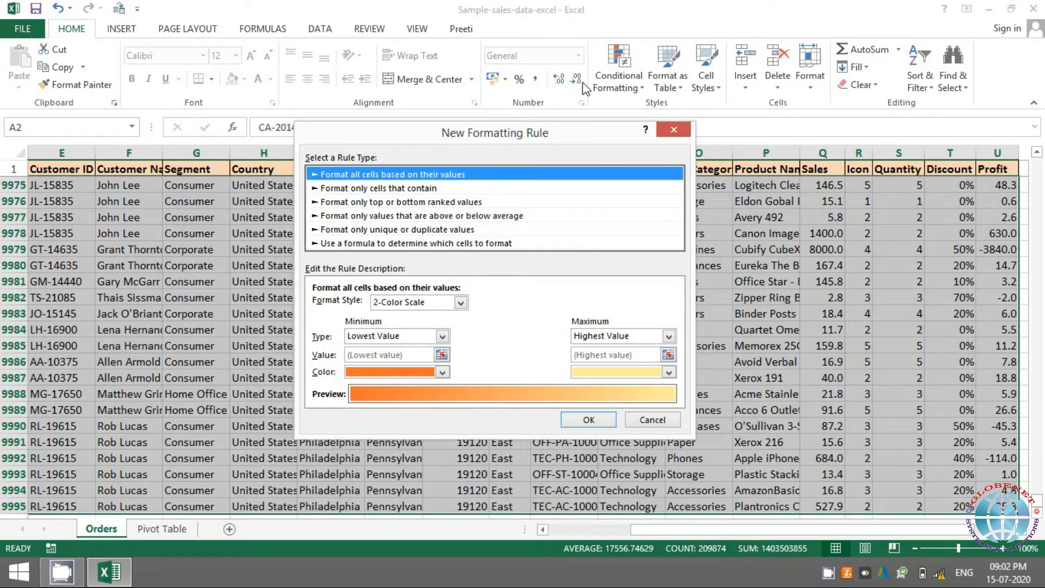
pyautogui.click(454, 243)
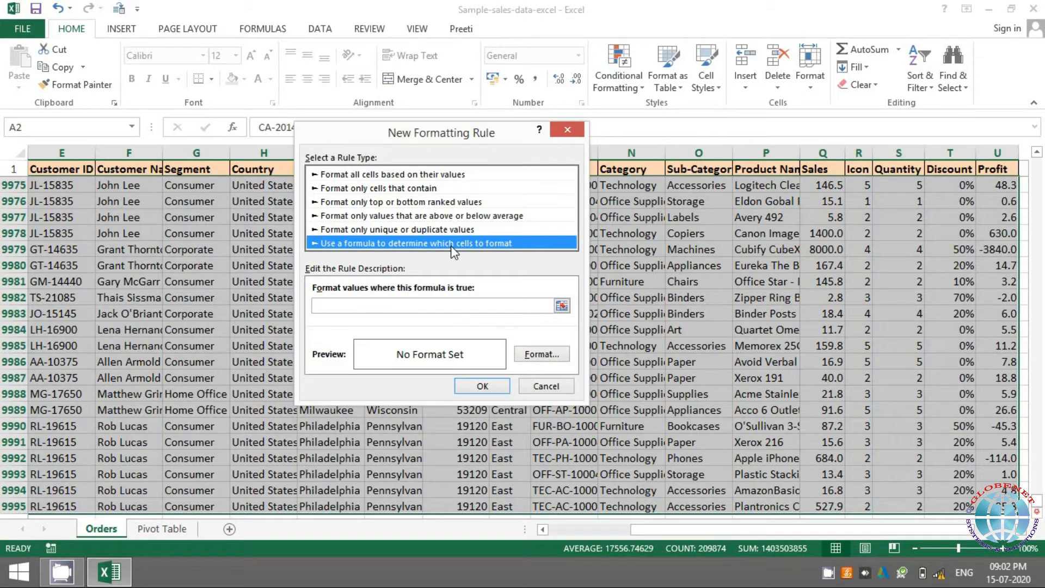
pyautogui.click(415, 304)
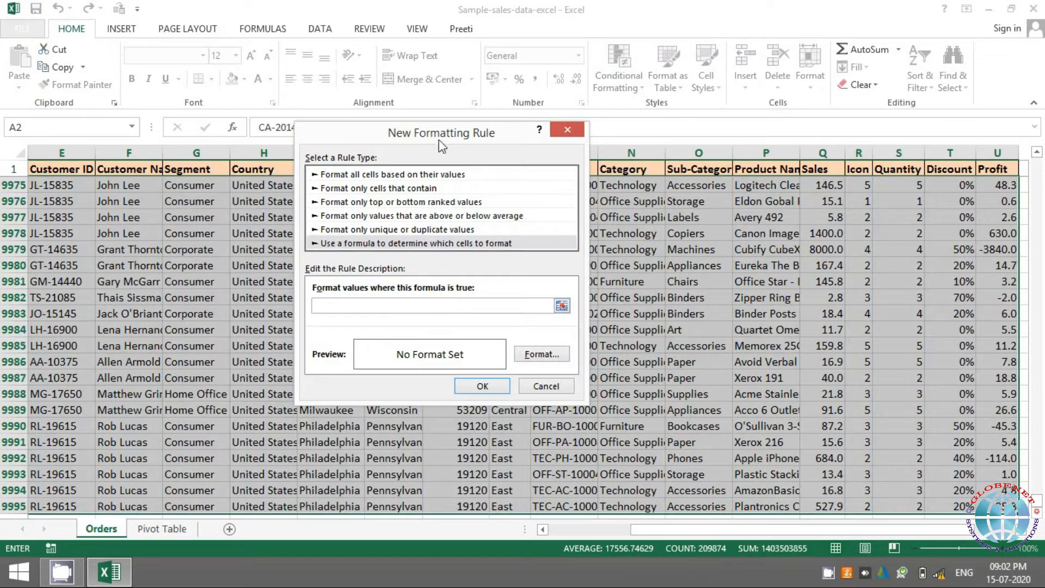
pyautogui.moveTo(446, 140); pyautogui.dragTo(419, 136)
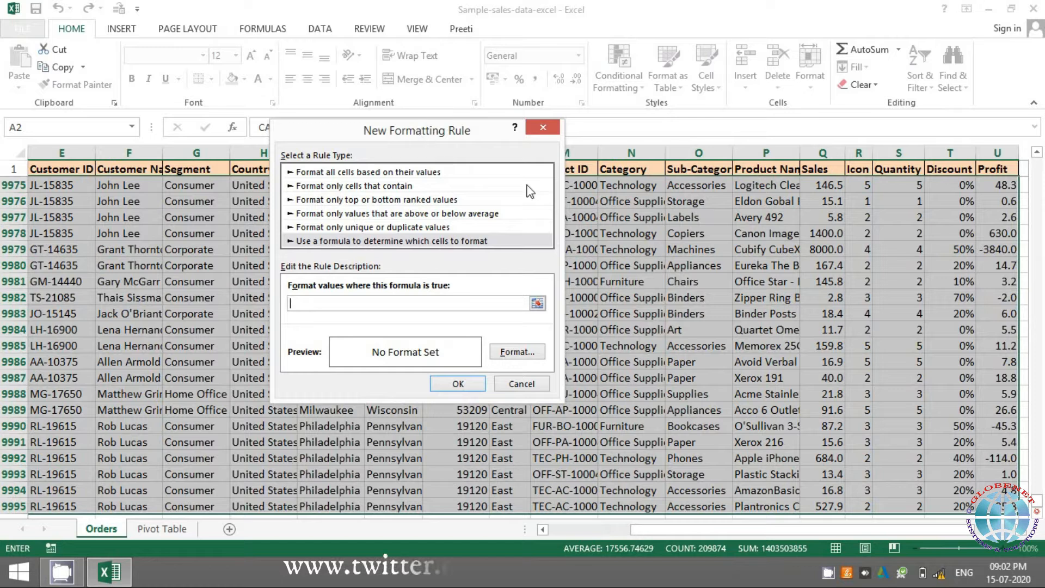
pyautogui.click(615, 186)
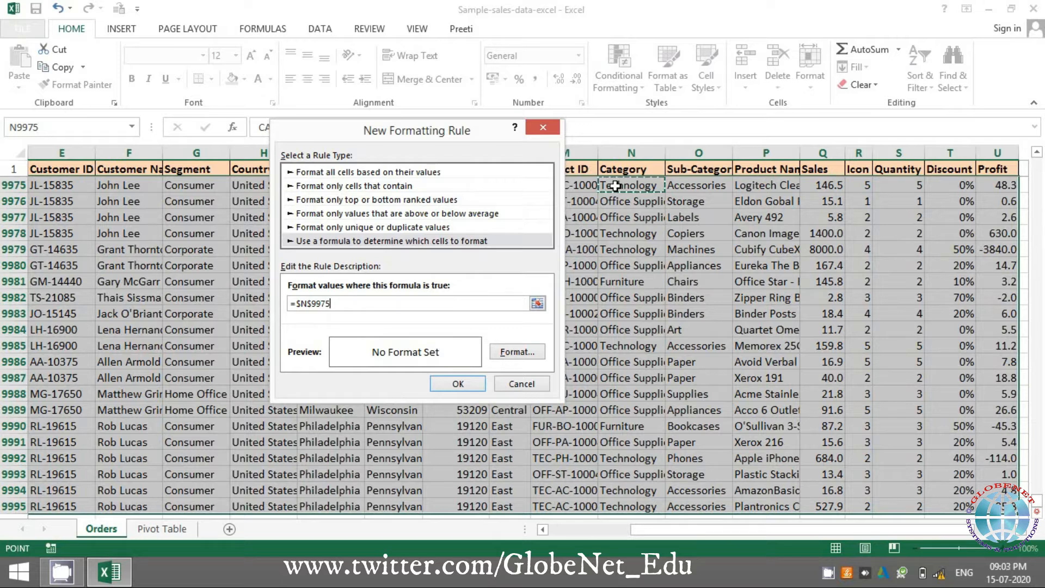
pyautogui.click(309, 303)
pyautogui.press('Delete')
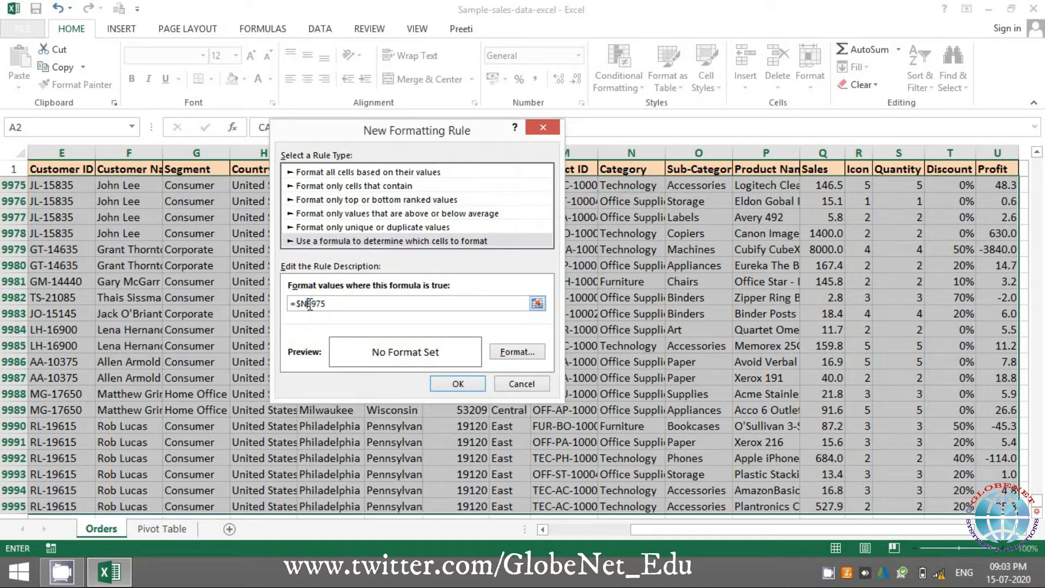
pyautogui.click(330, 303)
pyautogui.write('="Technology"')
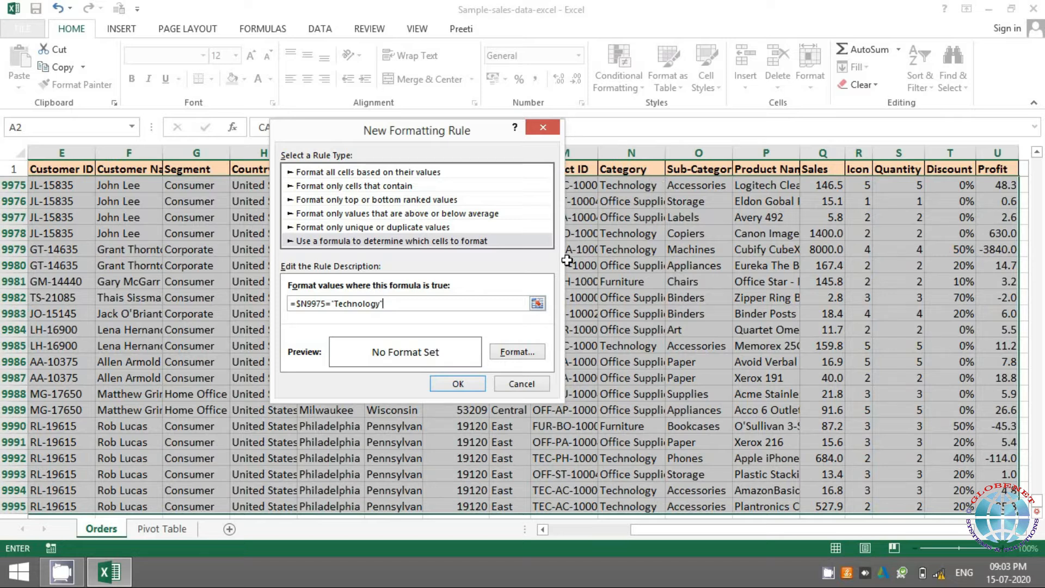
# - Set a light aqua background fill as the Technology rule's format and apply the rule
pyautogui.click(506, 354)
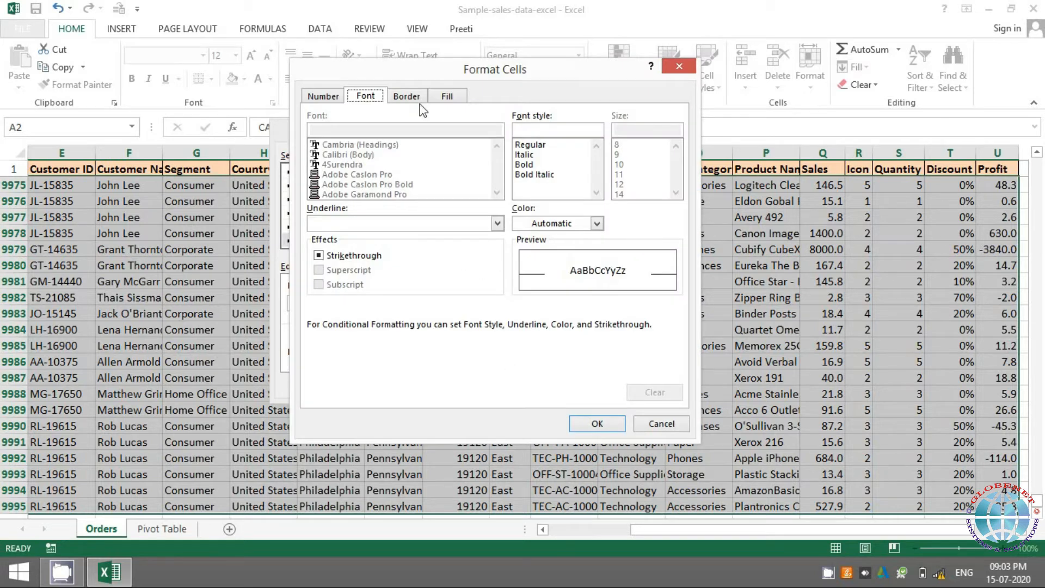
pyautogui.click(409, 96)
pyautogui.click(438, 96)
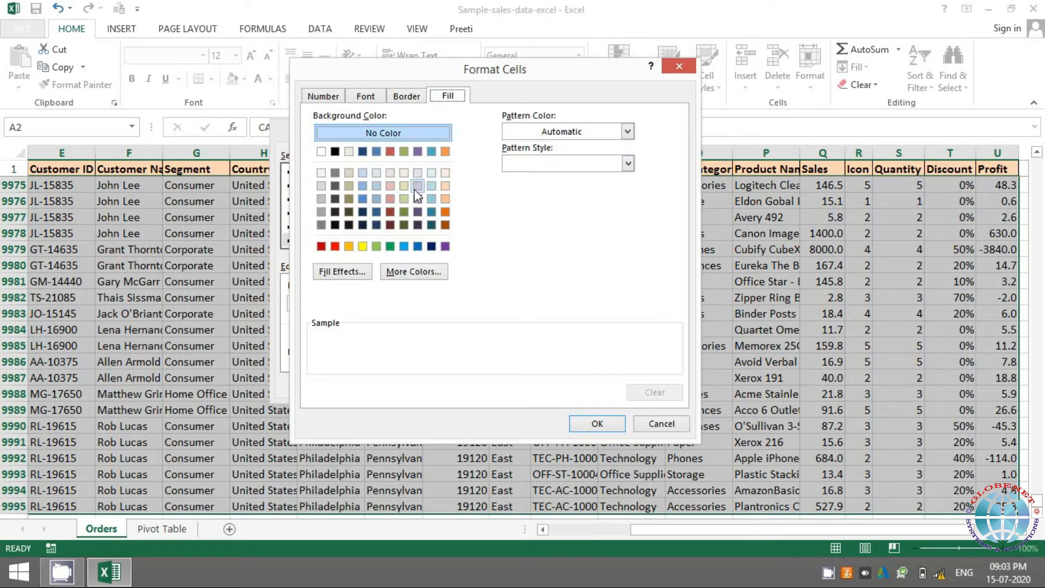
pyautogui.click(431, 198)
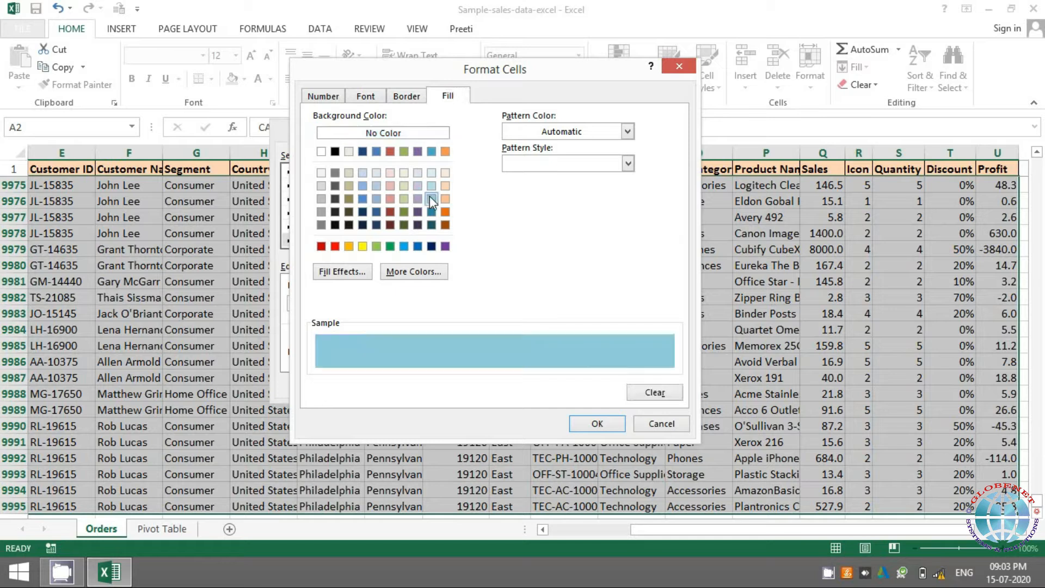
pyautogui.click(382, 96)
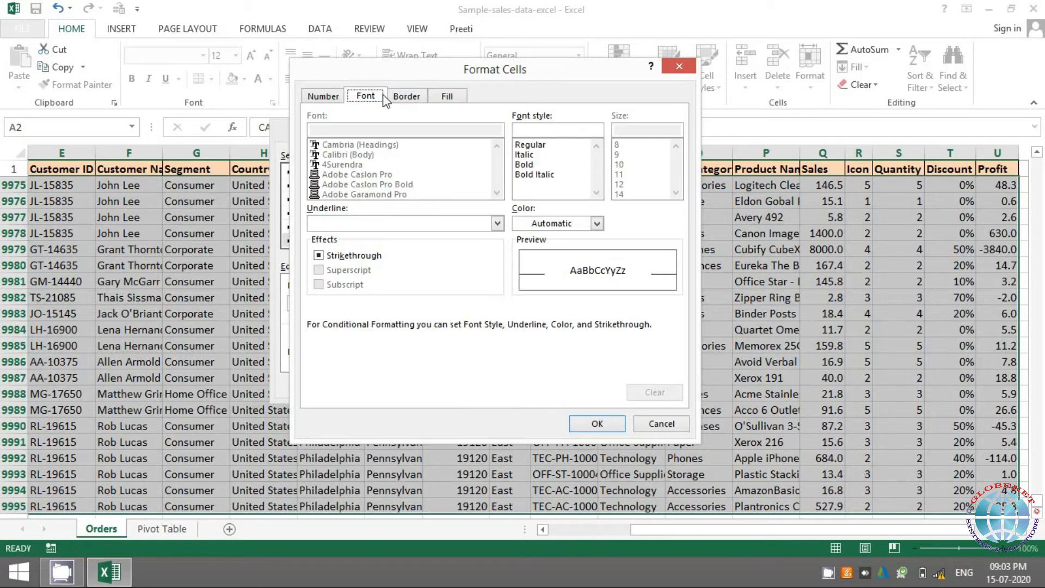
pyautogui.click(570, 223)
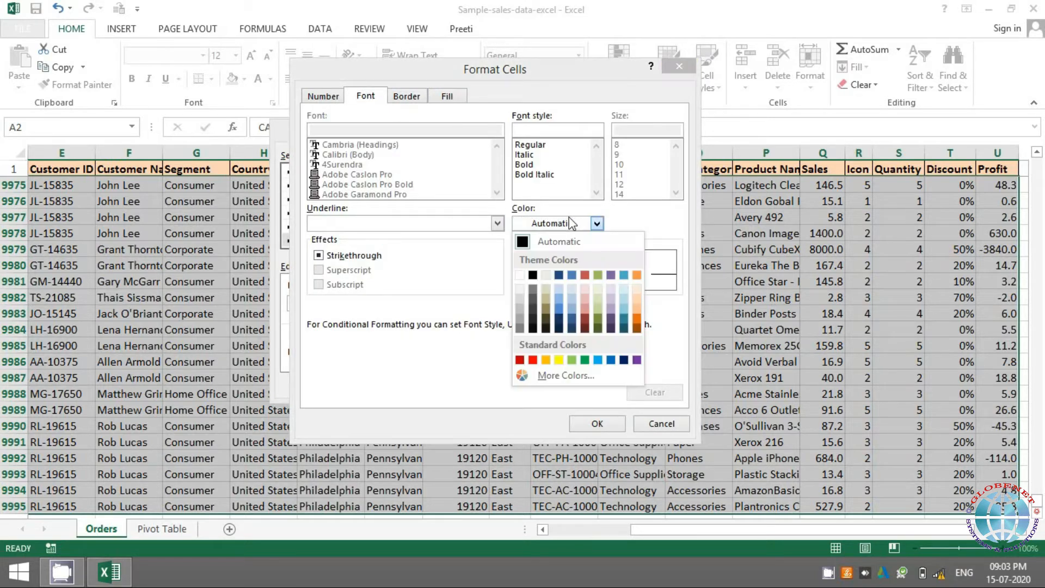
pyautogui.click(469, 378)
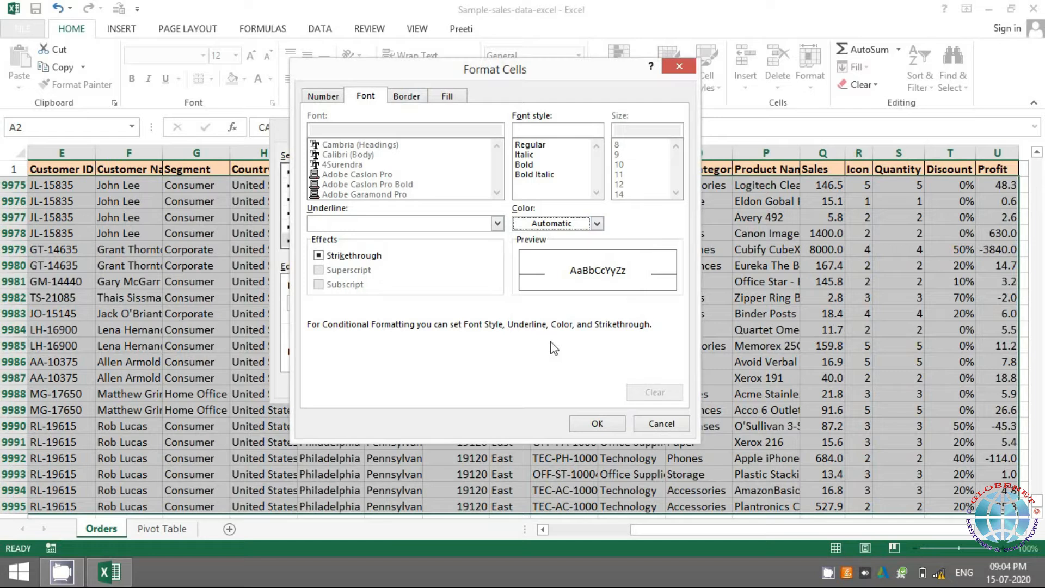
pyautogui.click(588, 424)
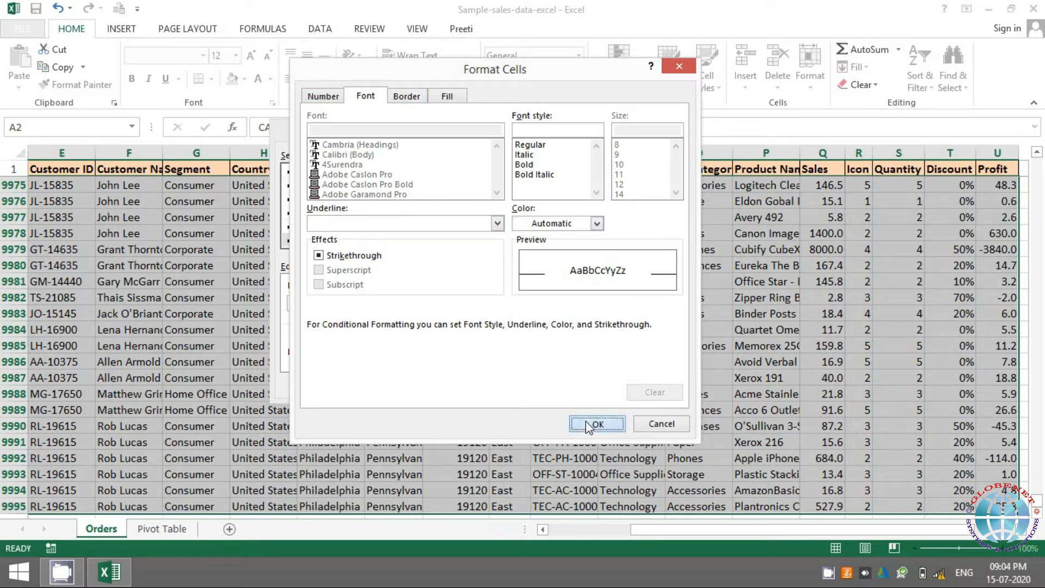
pyautogui.click(480, 385)
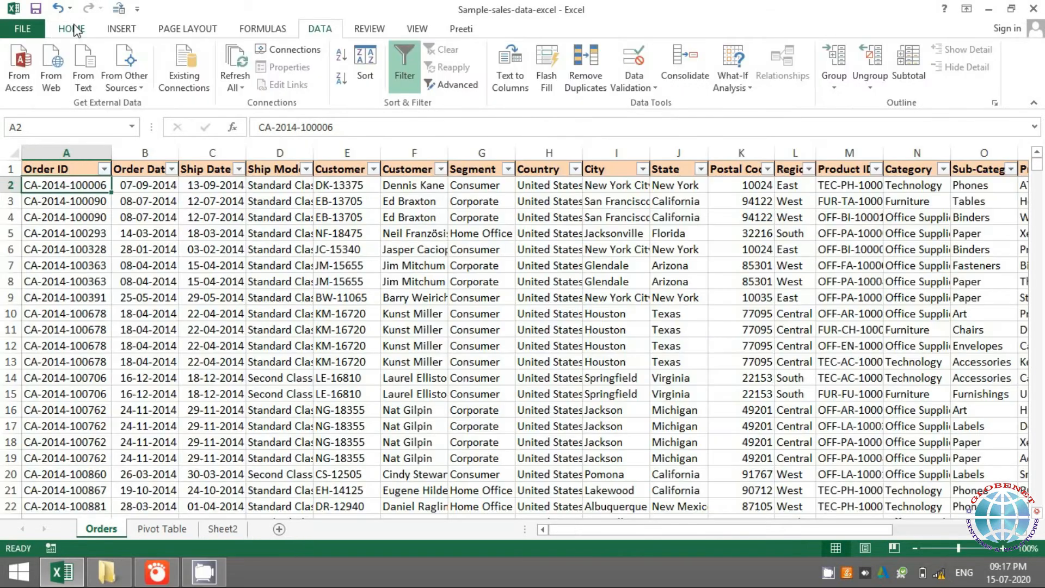
# - Select the full set of sales records under the header row, covering A2 to U9995
pyautogui.click(75, 28)
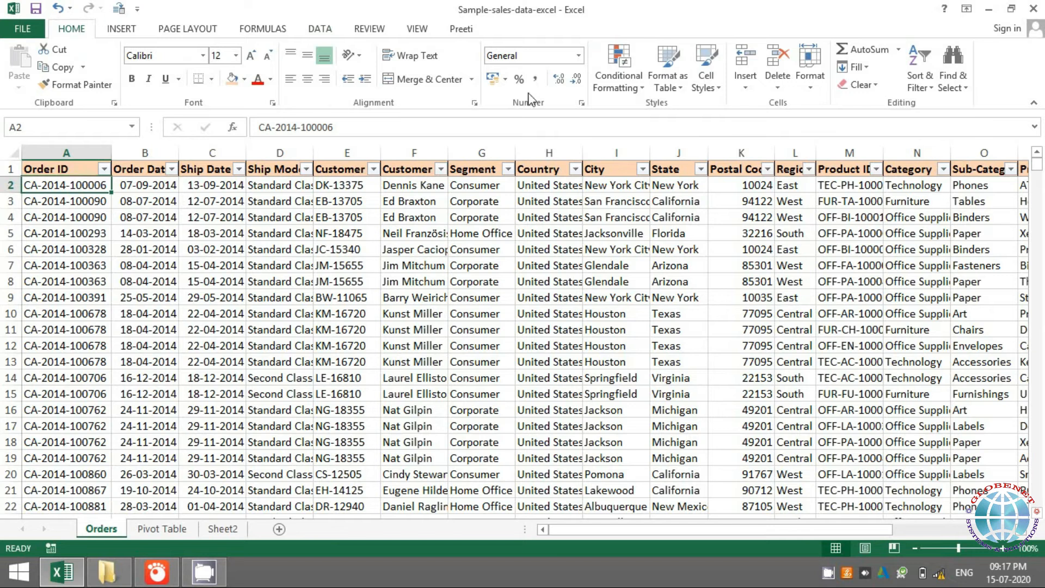
pyautogui.click(612, 89)
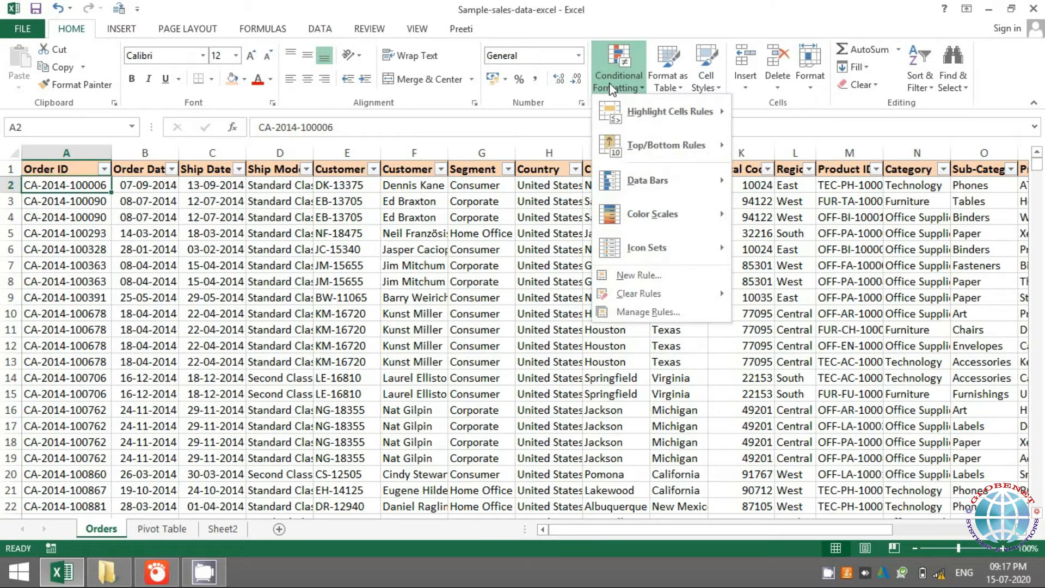
pyautogui.moveTo(634, 216)
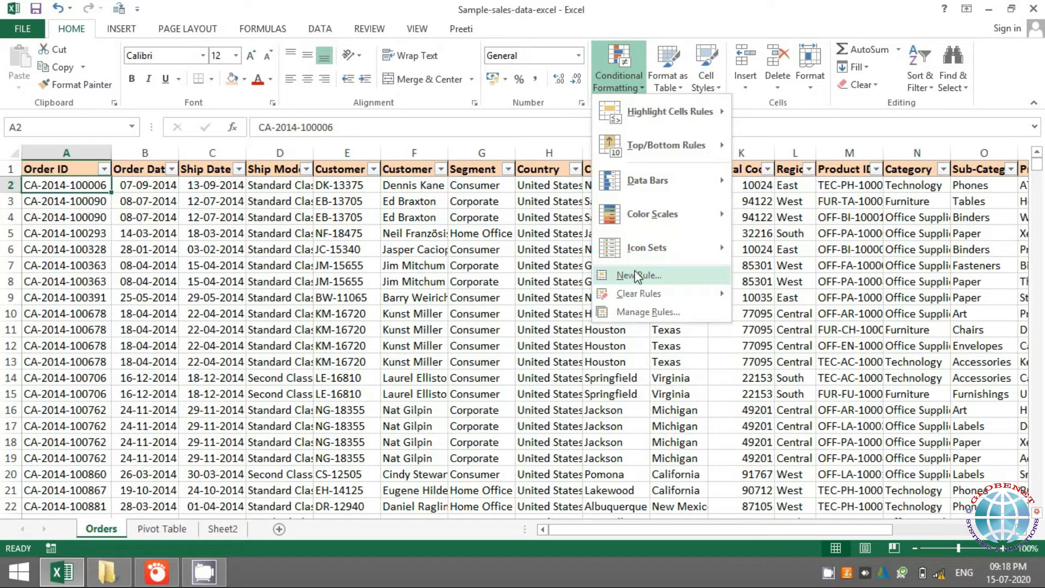
pyautogui.click(541, 204)
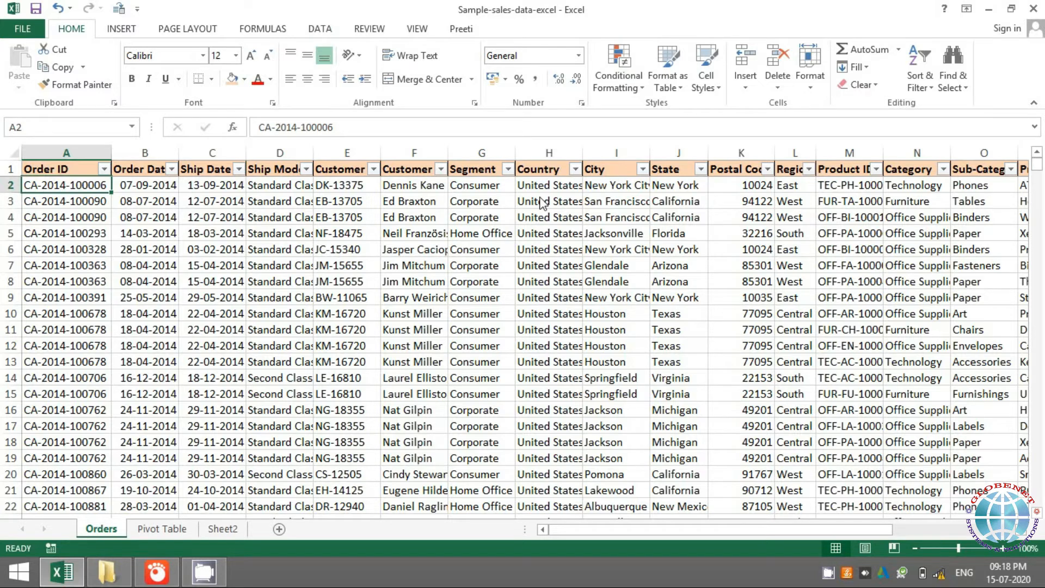
pyautogui.hotkey('ctrl', 'shift', 'Right')
pyautogui.hotkey('ctrl', 'shift', 'Down')
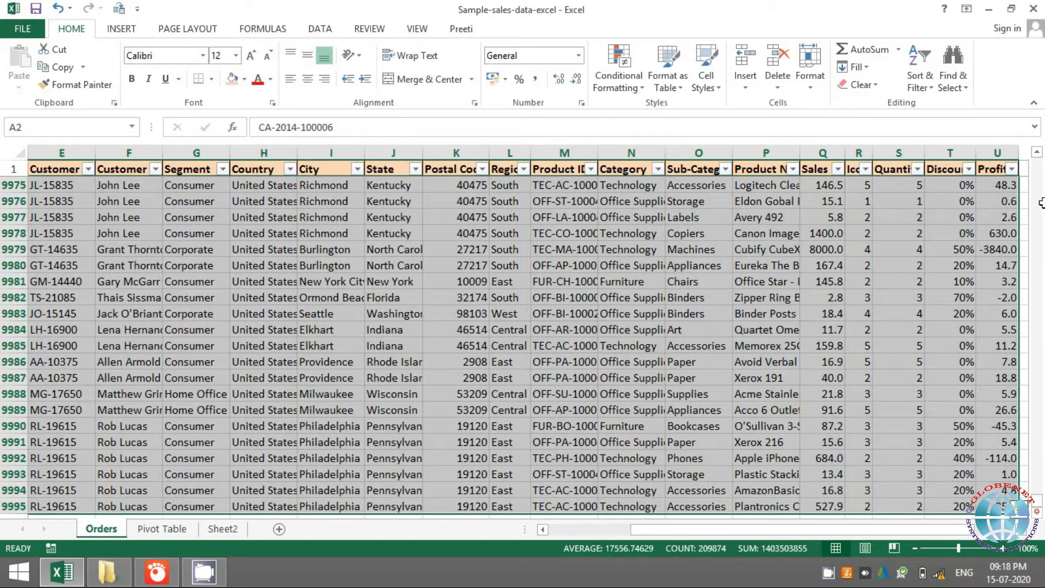
# - Start a formula-based conditional formatting rule for the selected records, referencing the first Sub-Category cell, O2
pyautogui.moveTo(1036, 499); pyautogui.dragTo(1012, 57)
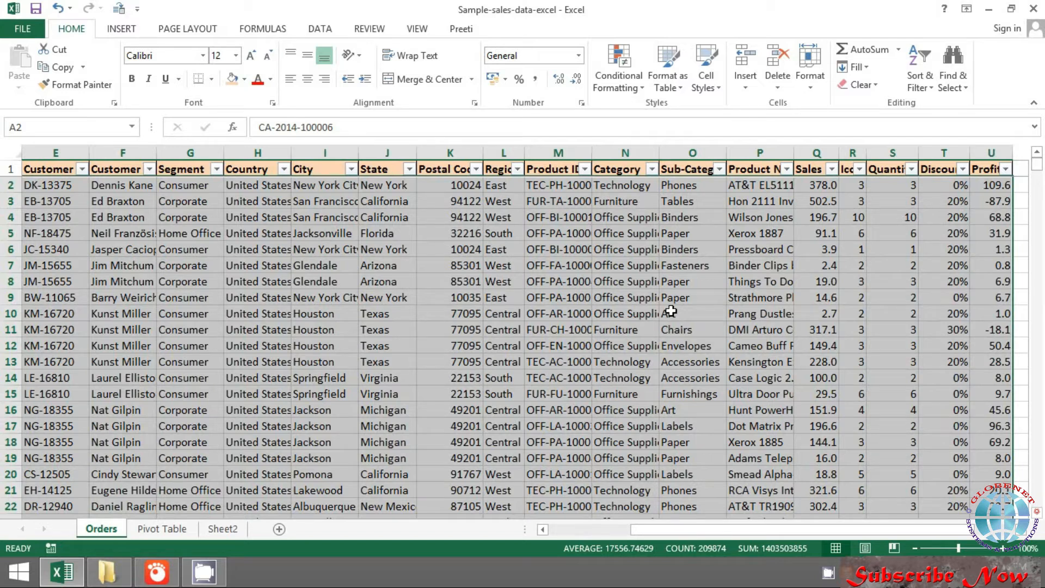
pyautogui.click(630, 92)
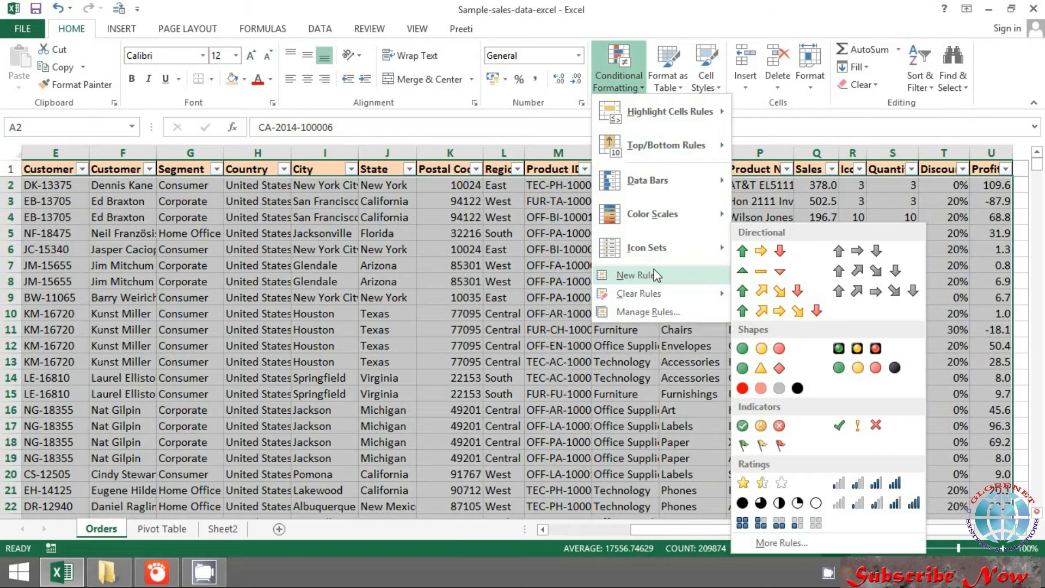
pyautogui.click(655, 274)
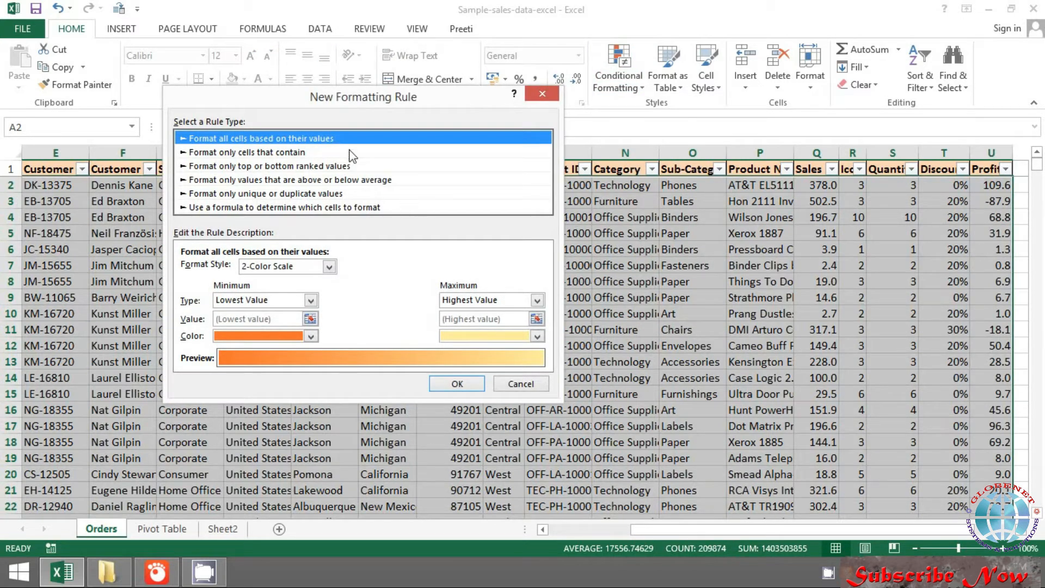
pyautogui.click(344, 207)
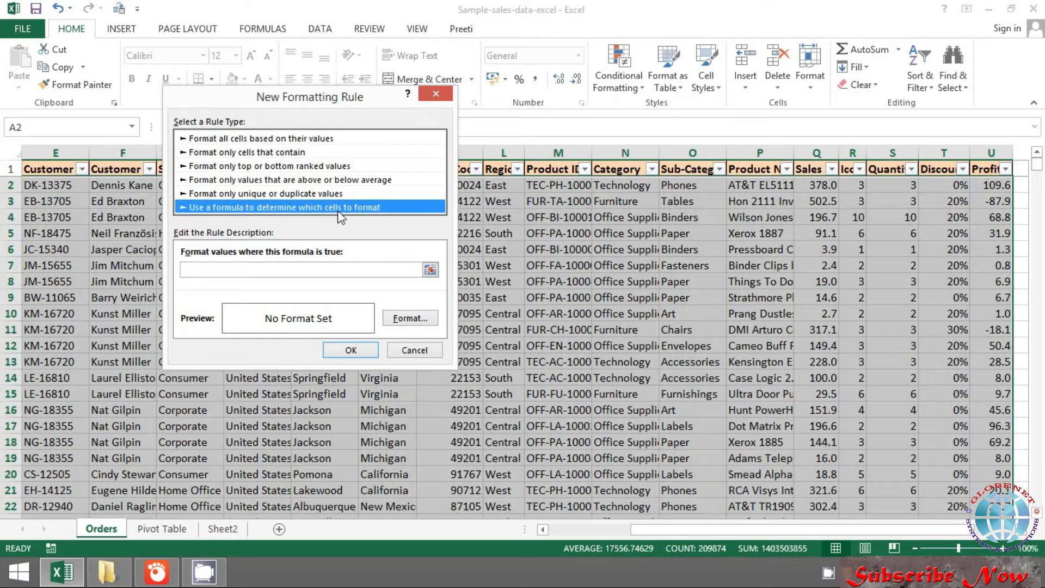
pyautogui.click(312, 269)
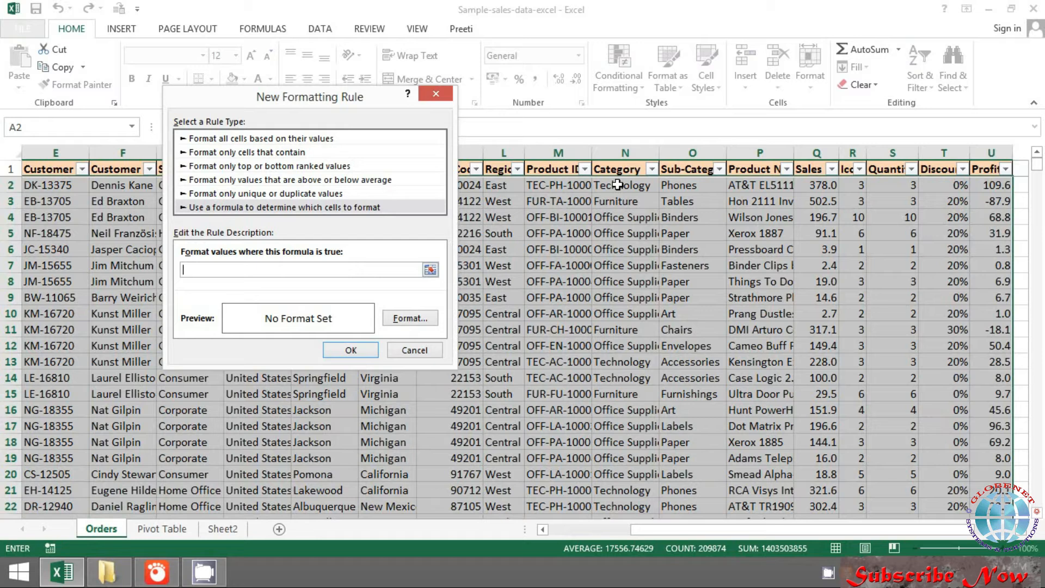
pyautogui.click(678, 188)
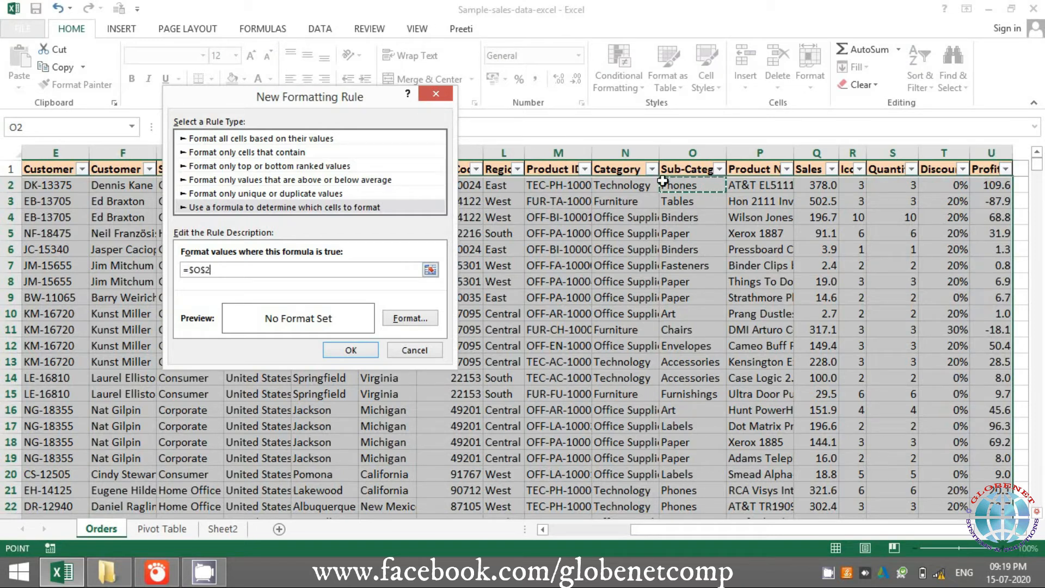
# - Complete the rule's condition as =$O2="Art", with only the column reference fixed
pyautogui.click(202, 270)
pyautogui.press('Delete')
pyautogui.write('=')
pyautogui.click(482, 219)
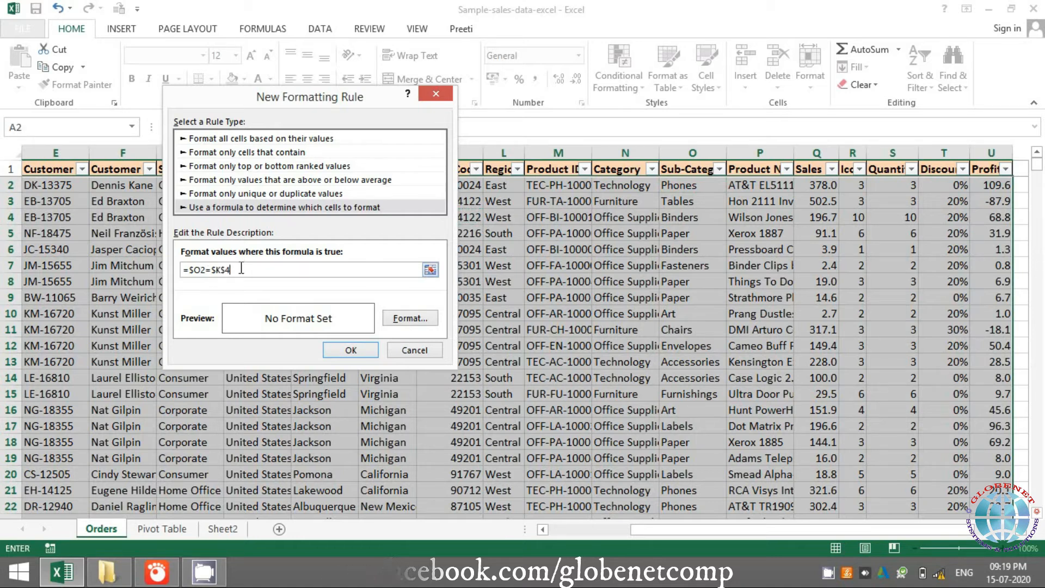
pyautogui.press('BackSpace')
pyautogui.press('BackSpace')
pyautogui.press('BackSpace')
pyautogui.press('BackSpace')
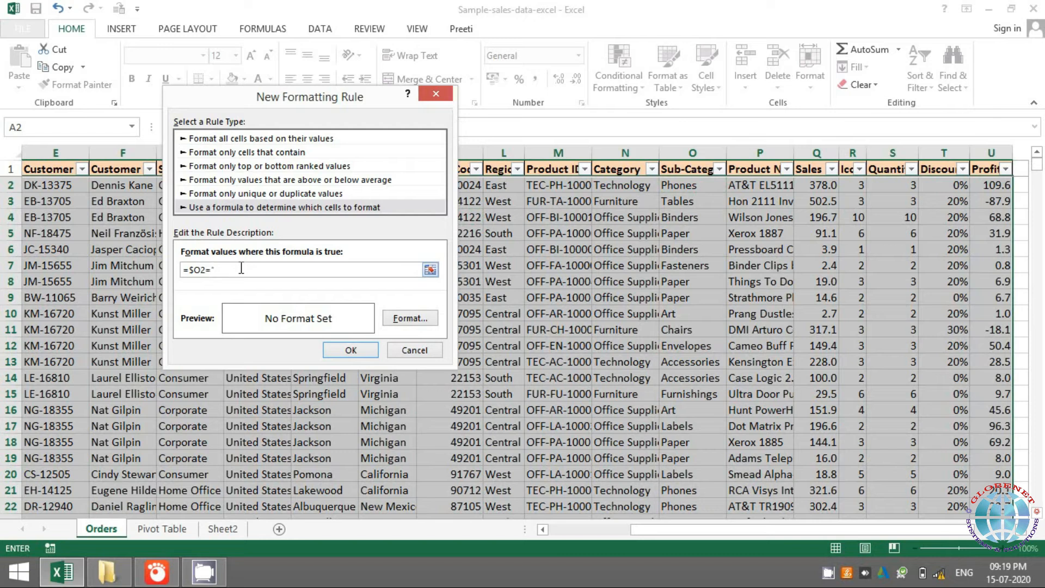
pyautogui.write('"a')
pyautogui.press('BackSpace')
pyautogui.write('Art"')
# - Set a bright blue background fill as the Art rule's format and apply the rule
pyautogui.click(394, 322)
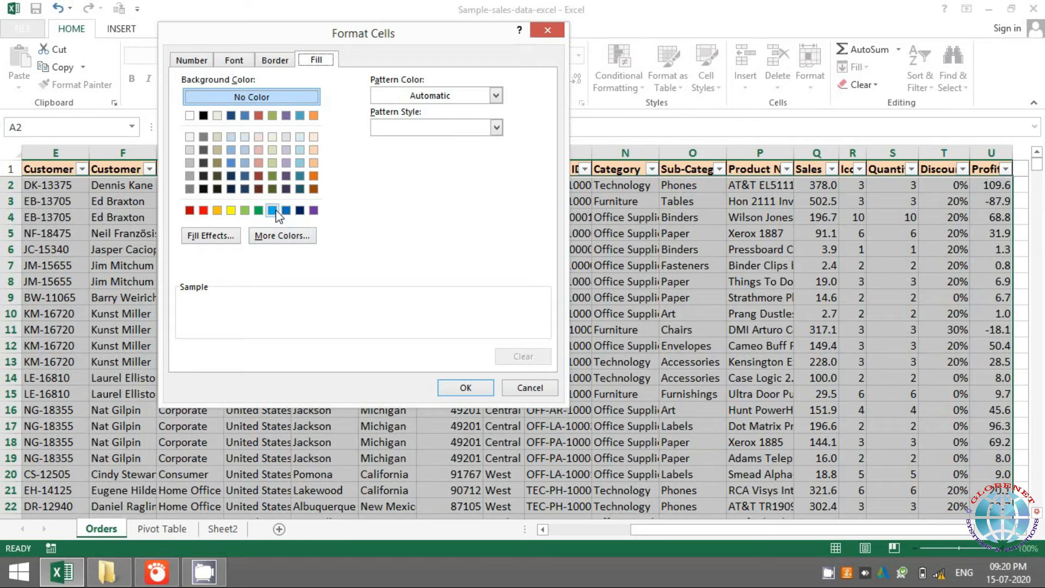
pyautogui.click(272, 211)
pyautogui.click(451, 387)
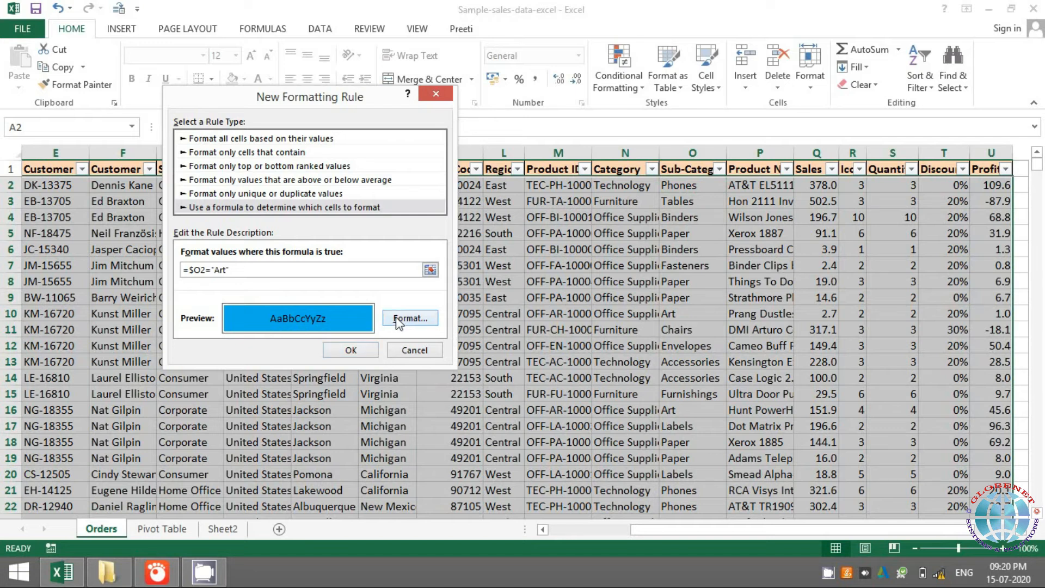
pyautogui.click(358, 348)
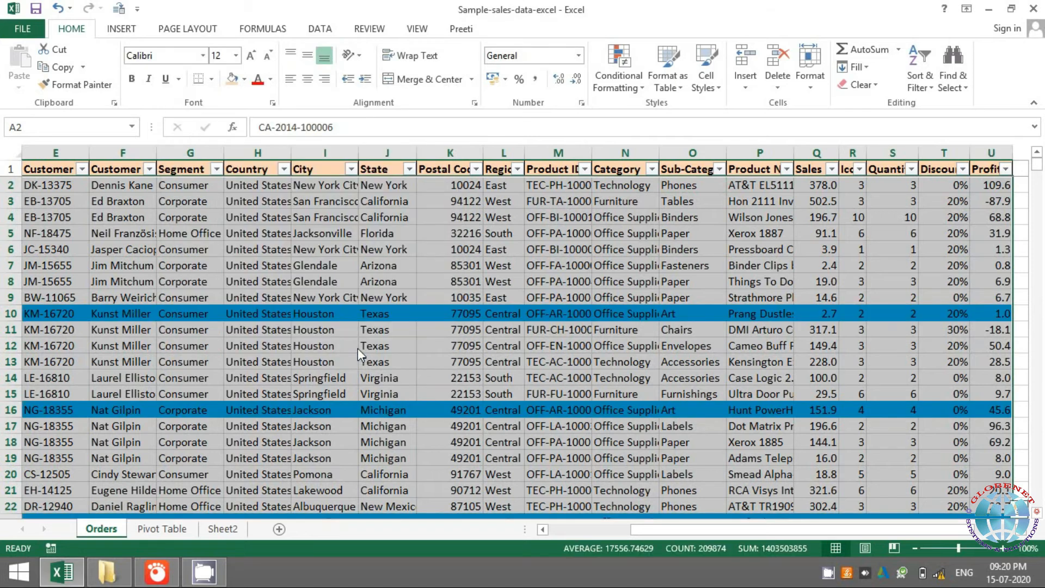
# - Examine the Sub-Category column down to about row 30 to check which rows the Art rule highlights
pyautogui.click(696, 323)
pyautogui.press('Down')
pyautogui.press('Down')
pyautogui.press('Down')
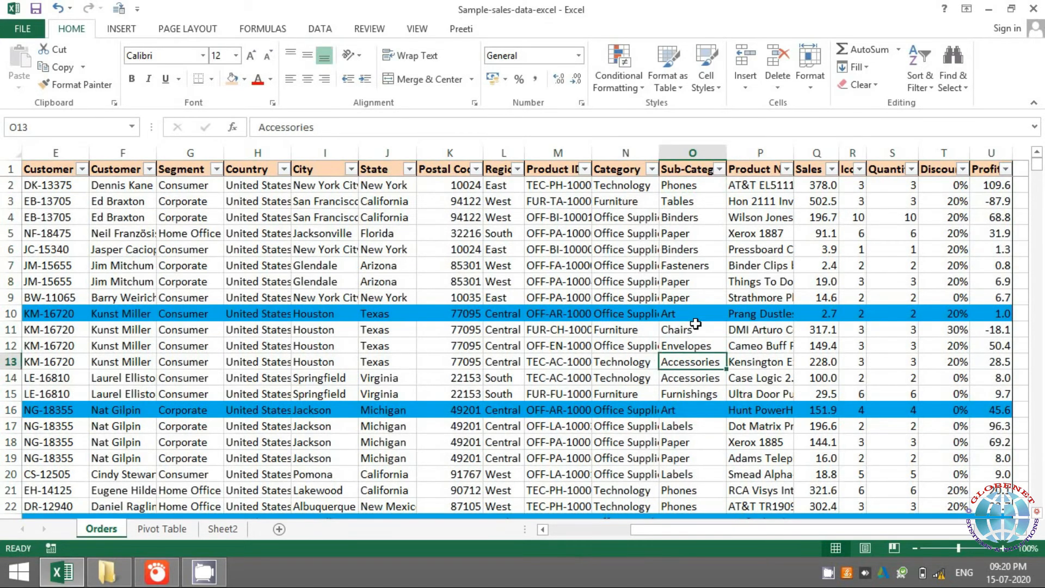
pyautogui.press('Down')
pyautogui.press('Down')
pyautogui.press('Down')
pyautogui.press('Down')
pyautogui.press('Down')
pyautogui.press('Down')
pyautogui.press('Down')
pyautogui.press('Down')
pyautogui.press('Down')
pyautogui.press('Down')
pyautogui.press('Down')
pyautogui.press('Down')
pyautogui.press('Down')
pyautogui.press('Down')
pyautogui.press('Down')
pyautogui.press('Down')
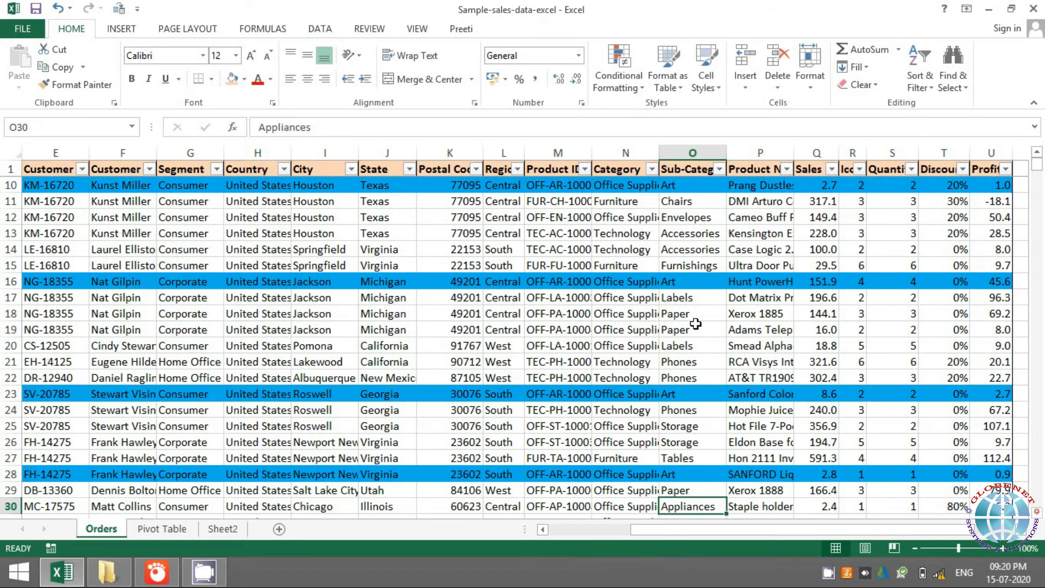
pyautogui.hotkey('ctrl', 'Up')
pyautogui.press('Down')
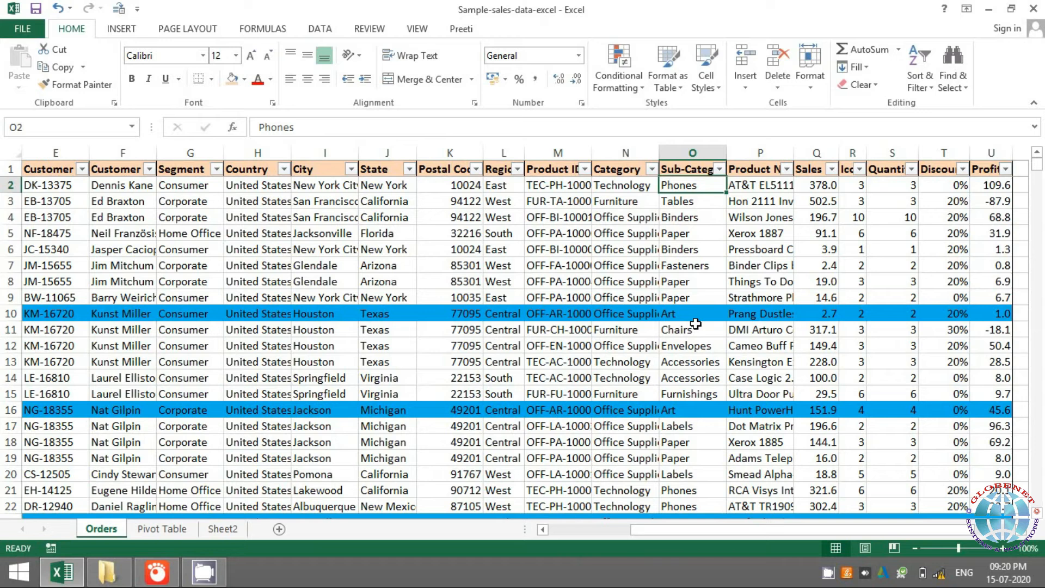
pyautogui.click(695, 296)
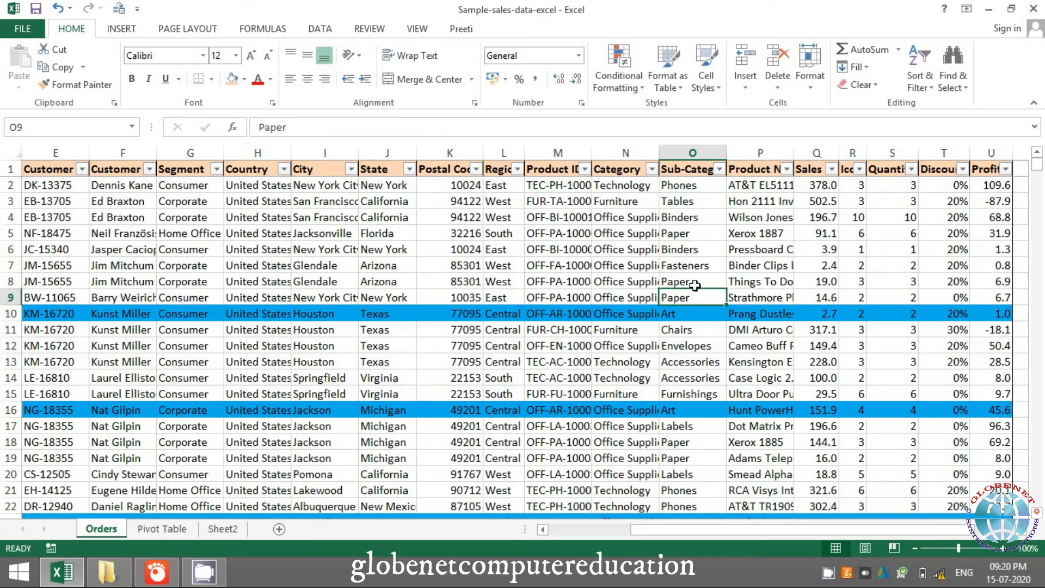
pyautogui.click(692, 266)
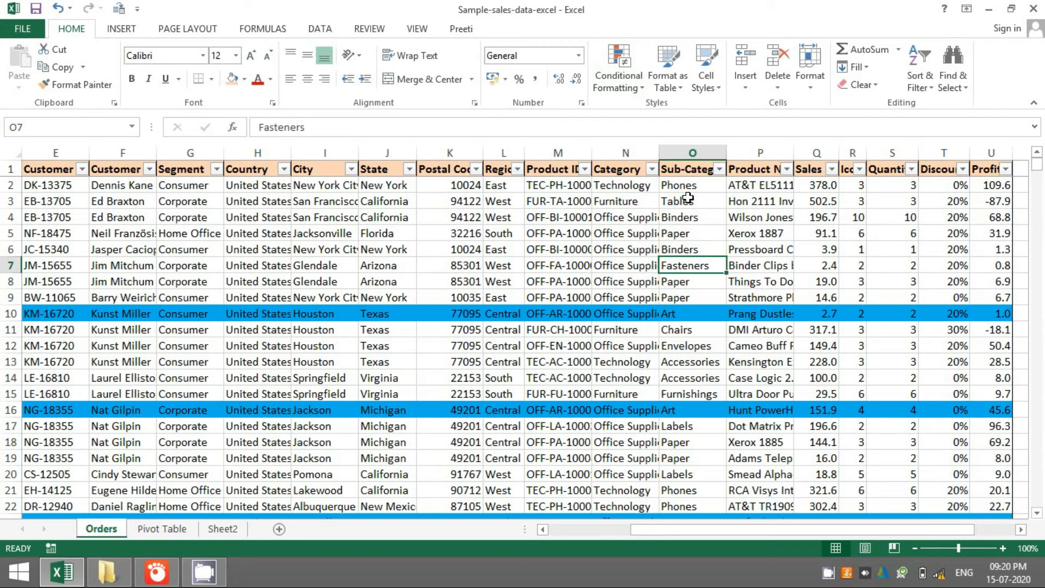
pyautogui.hotkey('ctrl', 'Up')
pyautogui.press('Down')
# - Select all sales records below the headers, from A2 to U9995
pyautogui.hotkey('ctrl', 'Home')
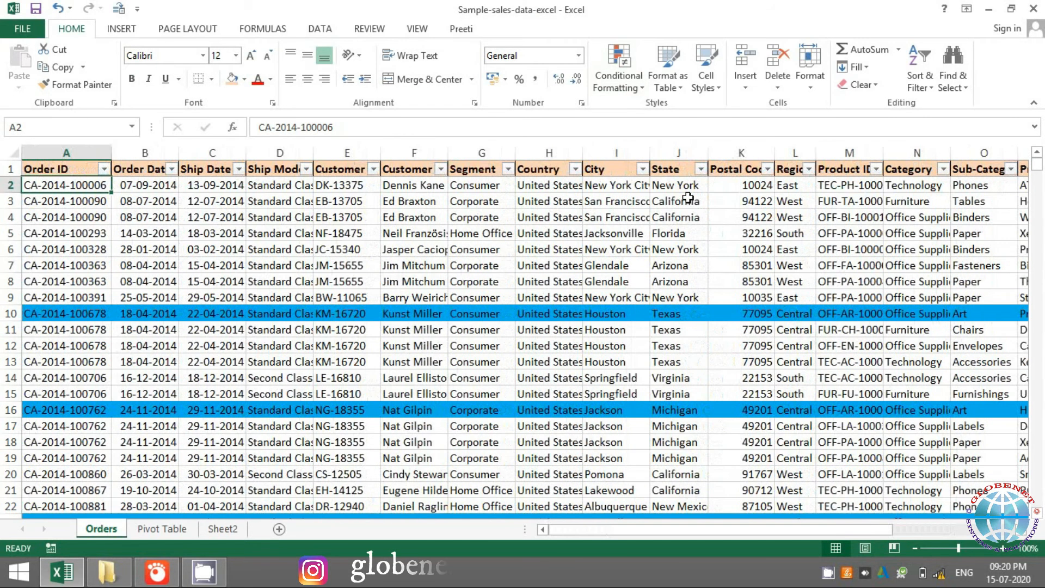
pyautogui.hotkey('ctrl', 'shift', 'Right')
pyautogui.hotkey('ctrl', 'shift', 'Down')
# - Edit the existing Art rule so its condition reads =$O2="Paper", and apply the change to the selected records
pyautogui.click(616, 84)
pyautogui.click(648, 310)
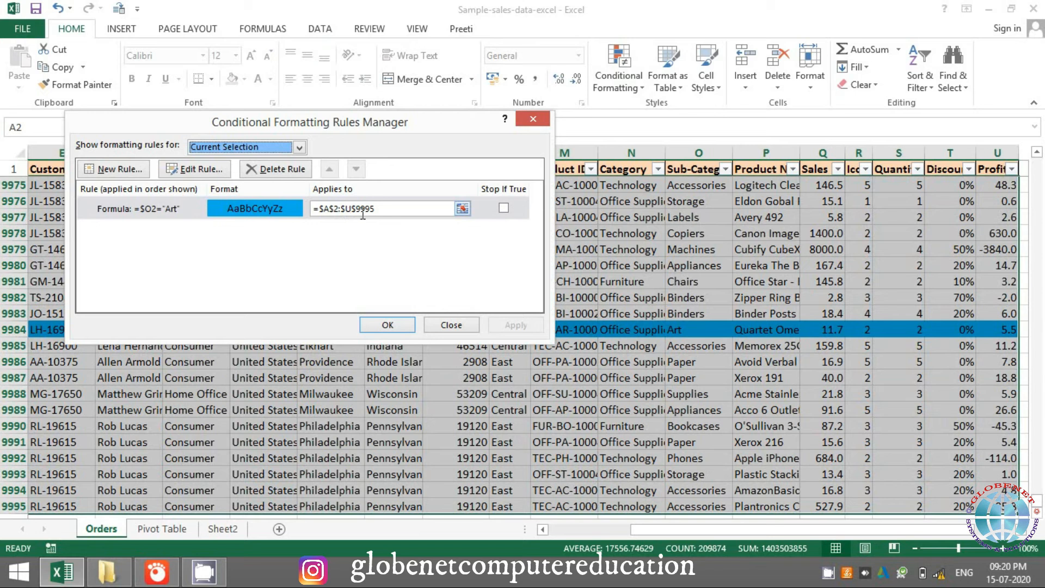
pyautogui.doubleClick(272, 217)
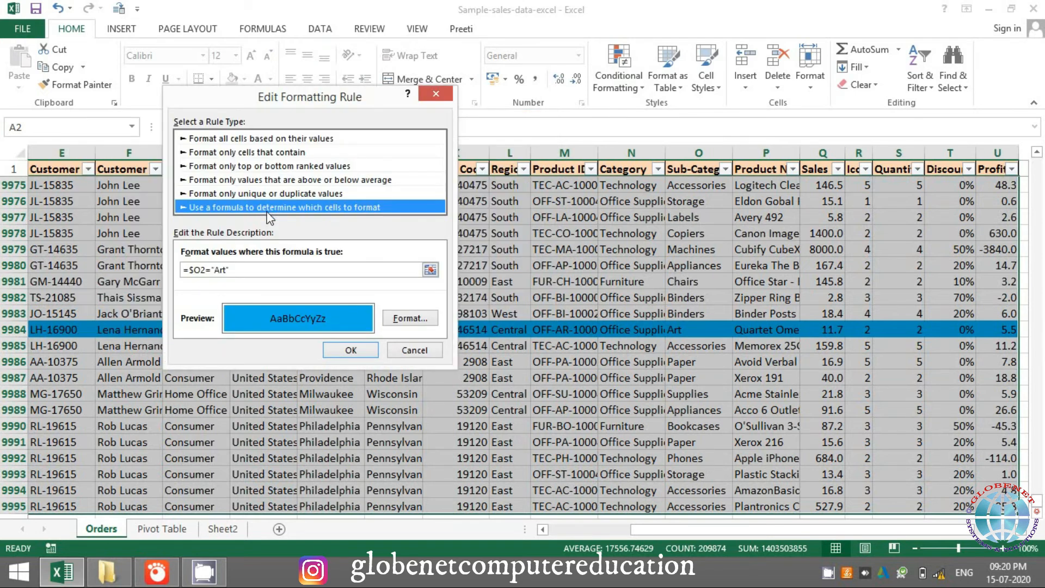
pyautogui.click(225, 269)
pyautogui.press('Right')
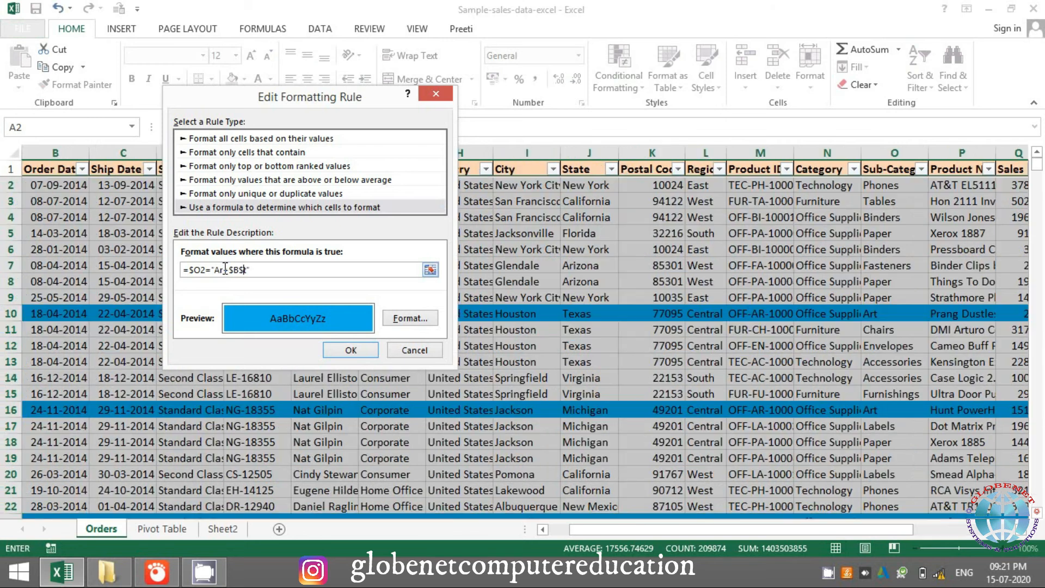
pyautogui.press('BackSpace')
pyautogui.press('BackSpace')
pyautogui.press('BackSpace')
pyautogui.press('BackSpace')
pyautogui.press('BackSpace')
pyautogui.write('Paper')
pyautogui.click(351, 349)
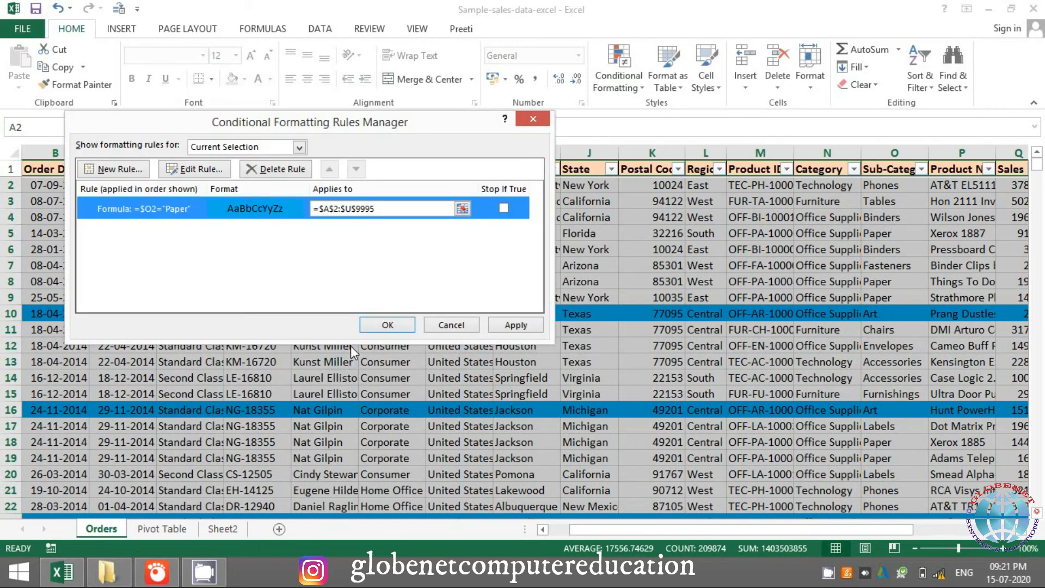
pyautogui.click(398, 325)
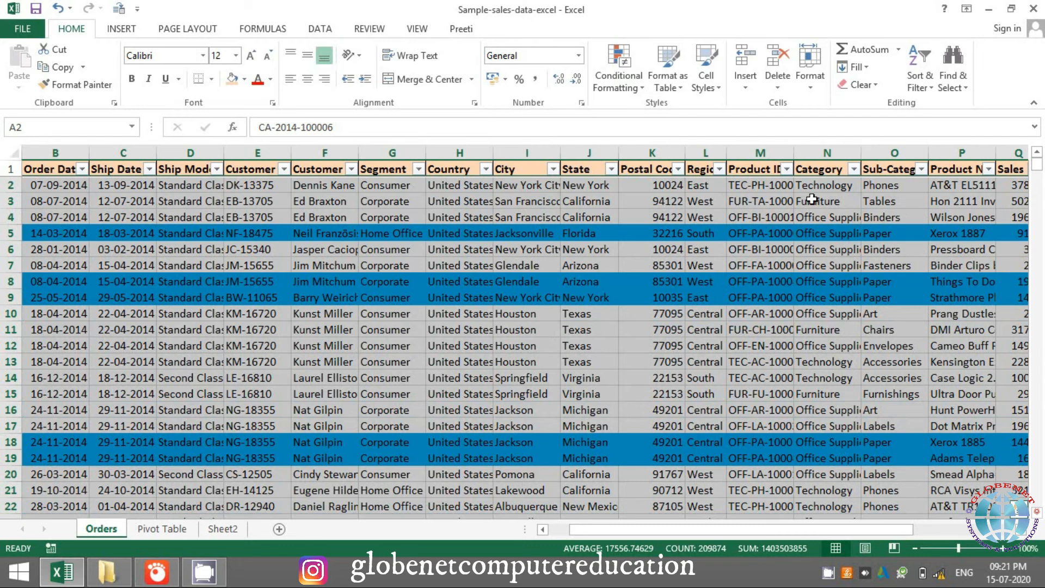
# - Clear the conditional formatting rules from the entire Orders sheet
pyautogui.click(891, 189)
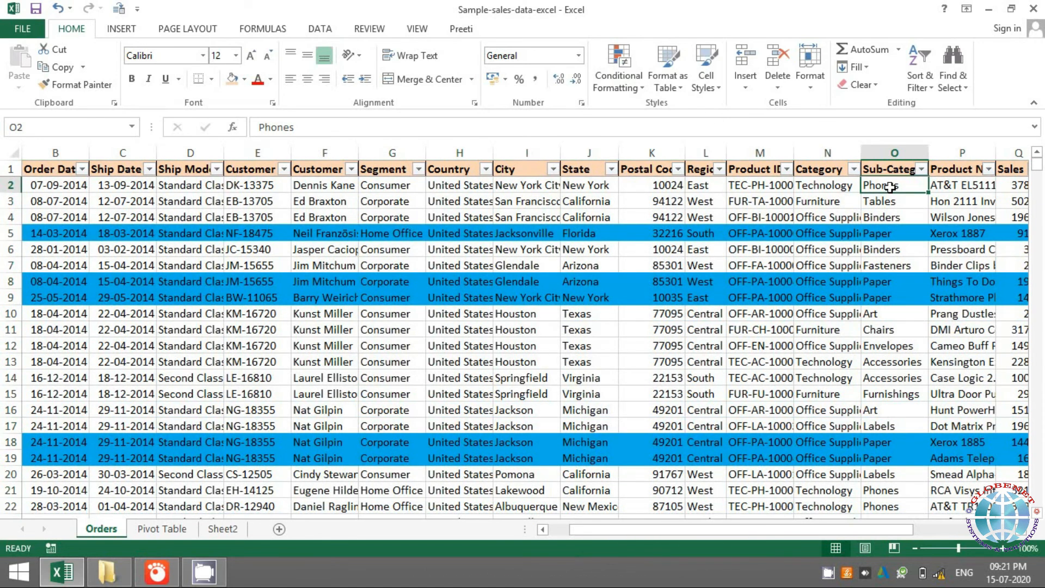
pyautogui.click(624, 86)
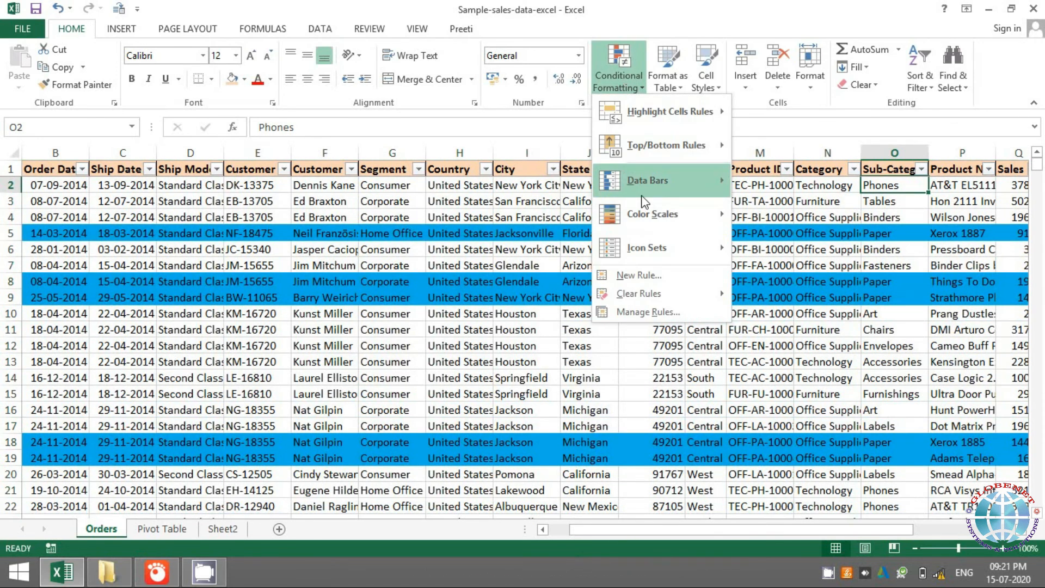
pyautogui.moveTo(645, 297)
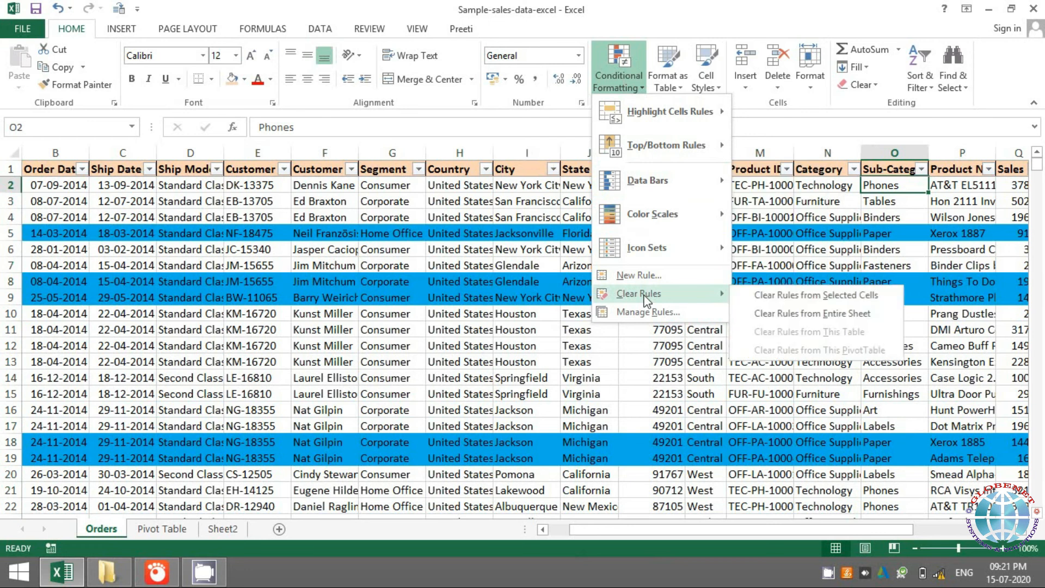
pyautogui.click(781, 314)
pyautogui.press('Up')
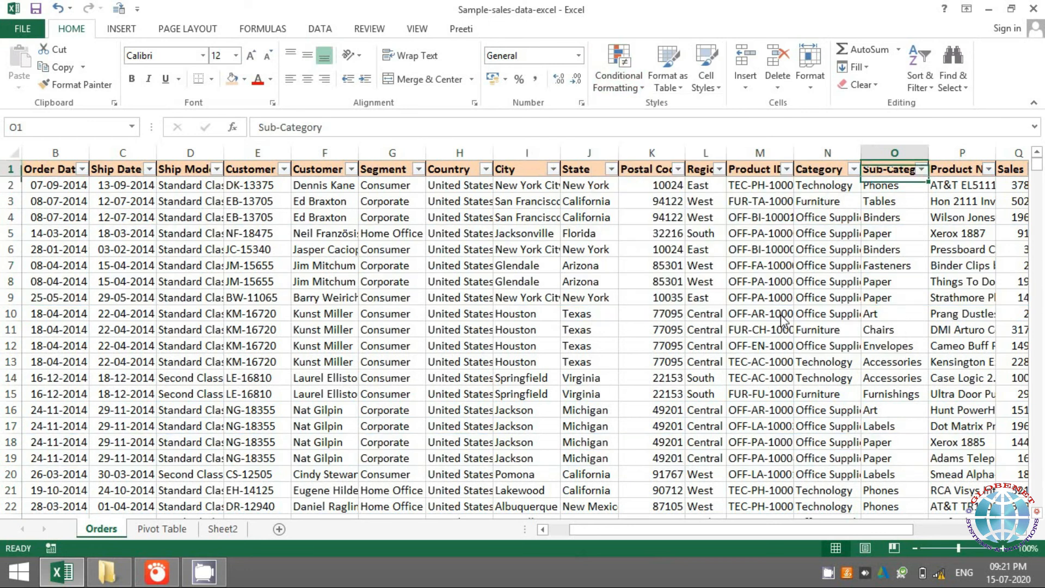
pyautogui.press('Down')
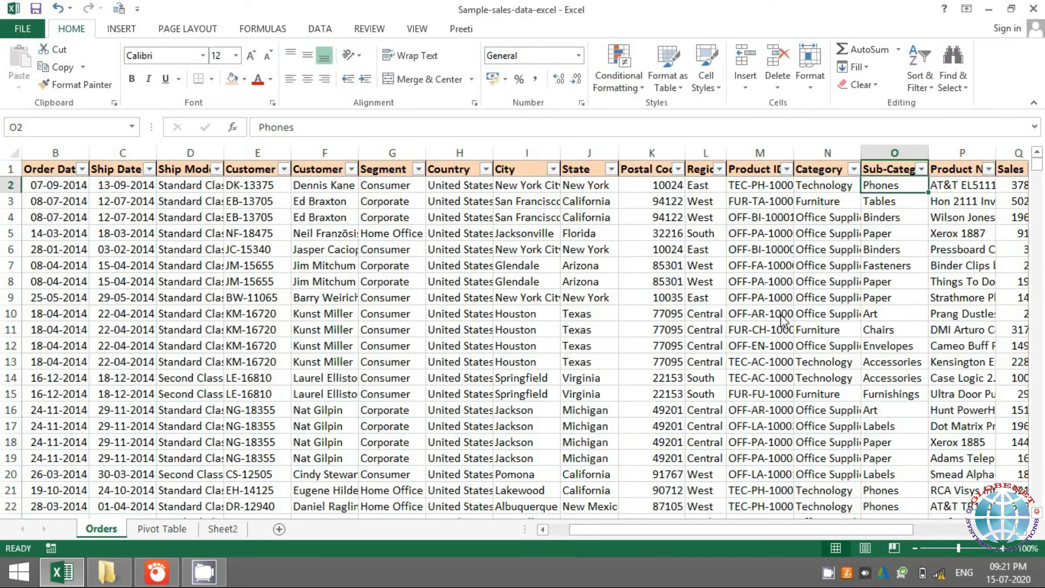